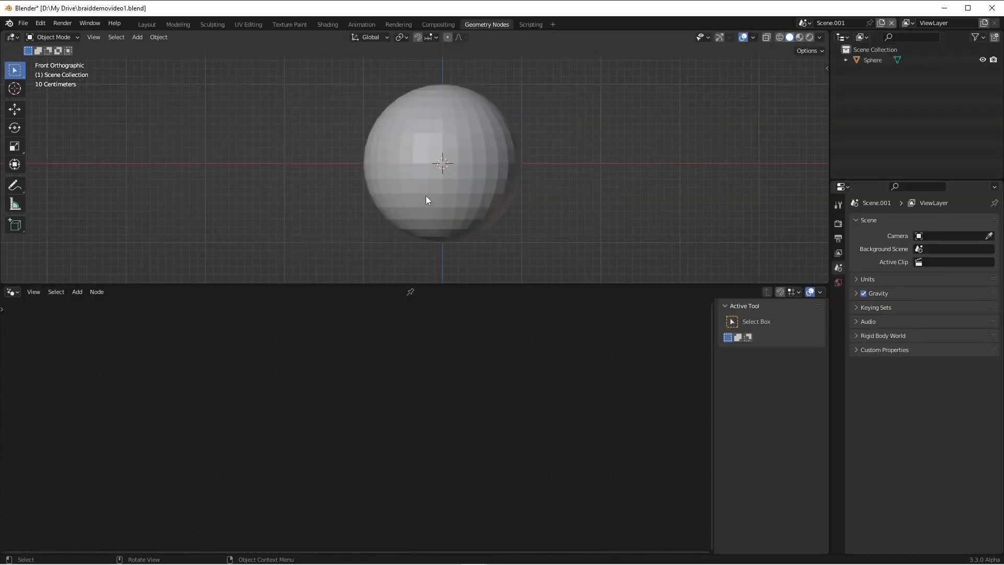
- Add an Empty Hair curves object to the sphere and switch to Sculpt Mode to add one hair on the sphere's side
{"action": "left_click", "coordinate": [493, 163]}
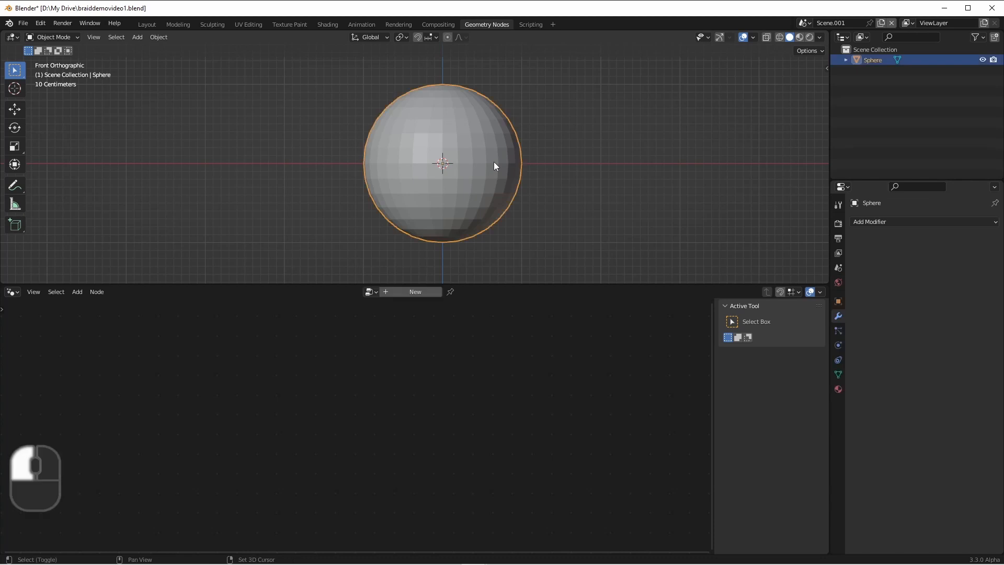
{"action": "key", "text": "shift+a"}
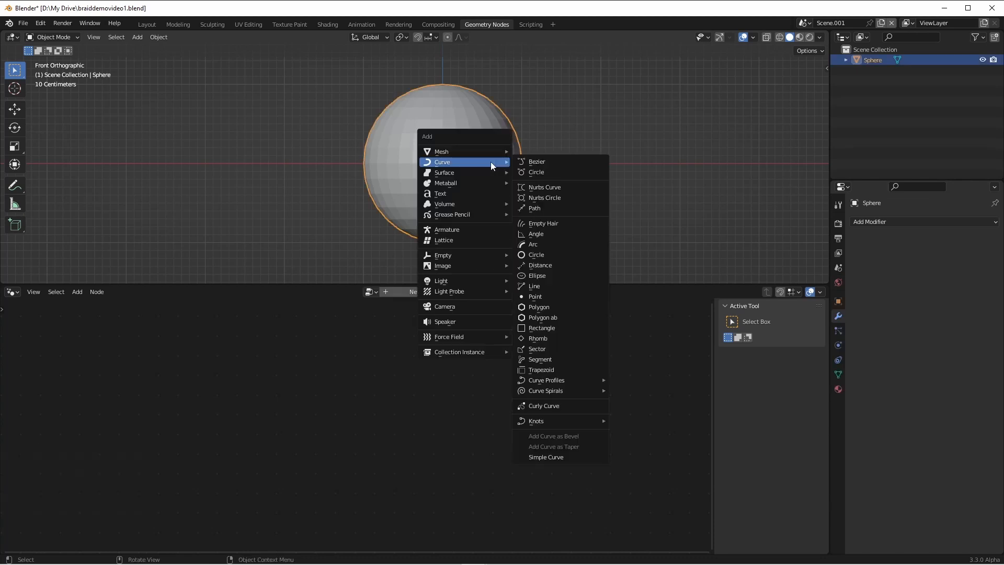
{"action": "left_click", "coordinate": [550, 222]}
{"action": "left_click", "coordinate": [63, 37]}
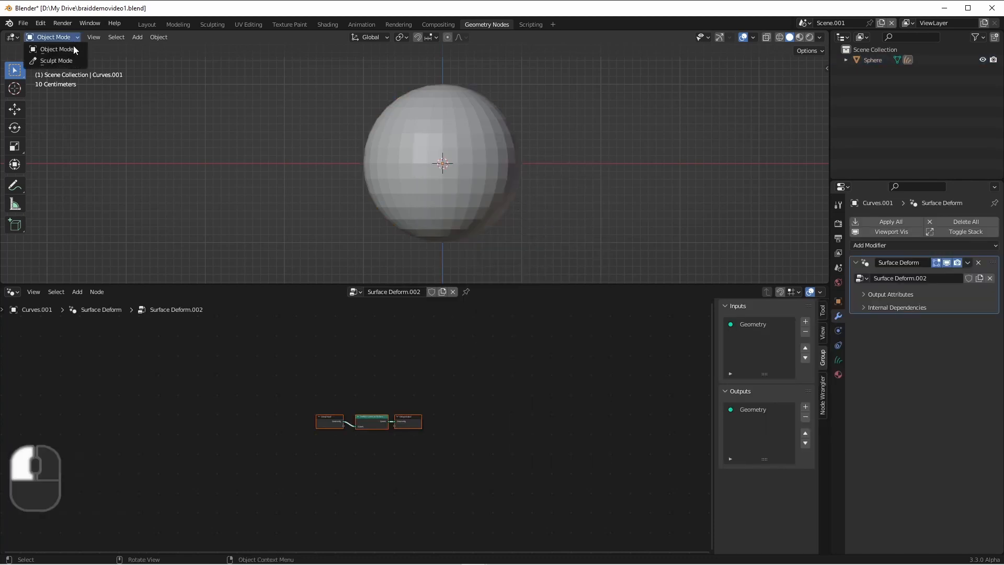
{"action": "left_click", "coordinate": [63, 64]}
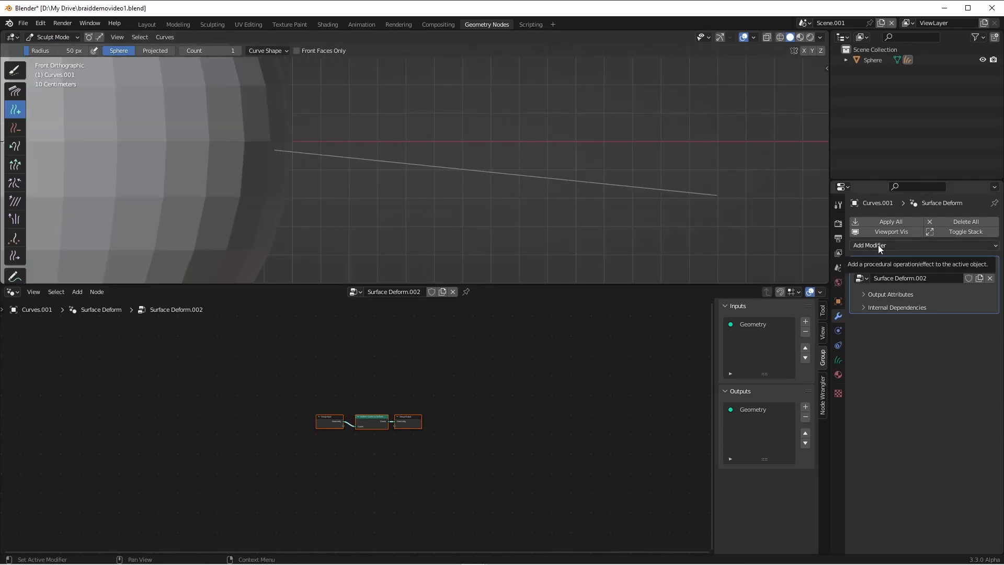
- Add a Geometry Nodes modifier to the hair curves object and create a new node tree for it
{"action": "left_click", "coordinate": [879, 245]}
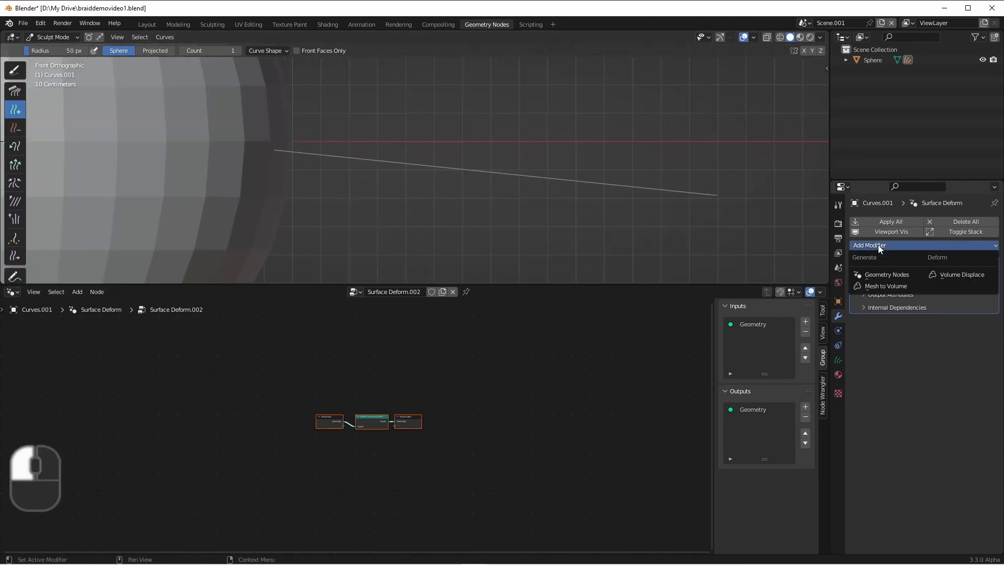
{"action": "left_click", "coordinate": [891, 274]}
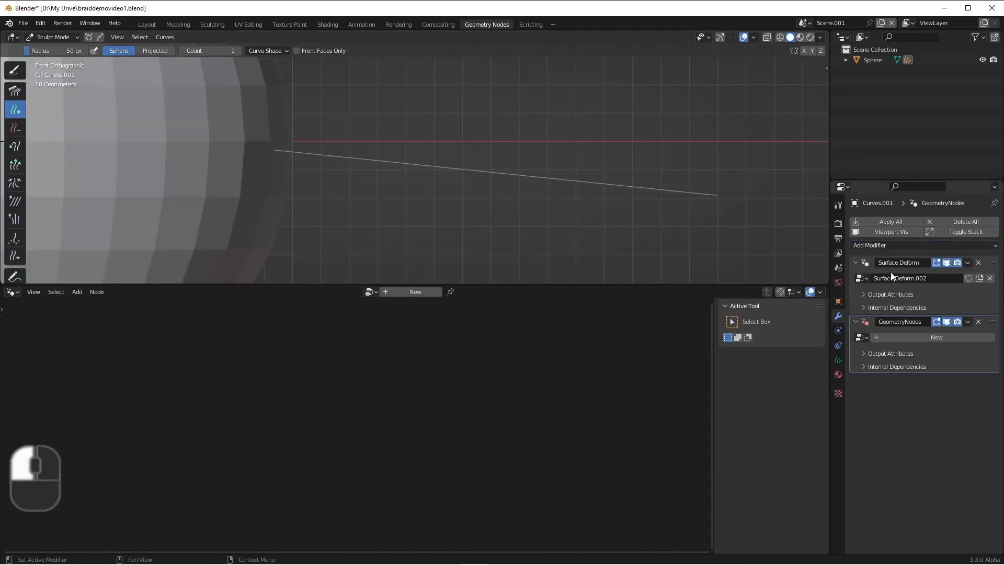
{"action": "left_click", "coordinate": [904, 337]}
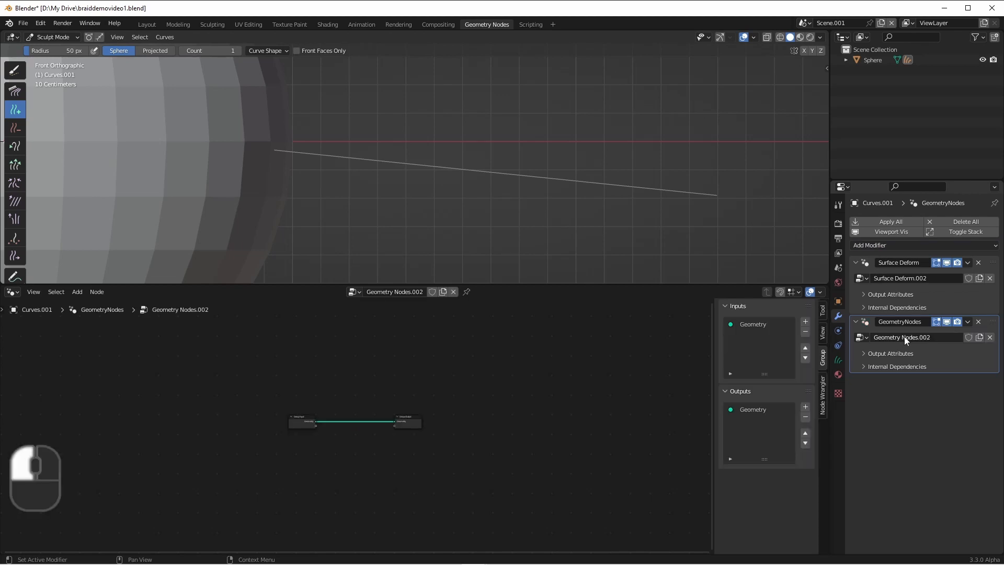
{"action": "scroll", "coordinate": [353, 463], "scroll_direction": "up", "scroll_amount": 5}
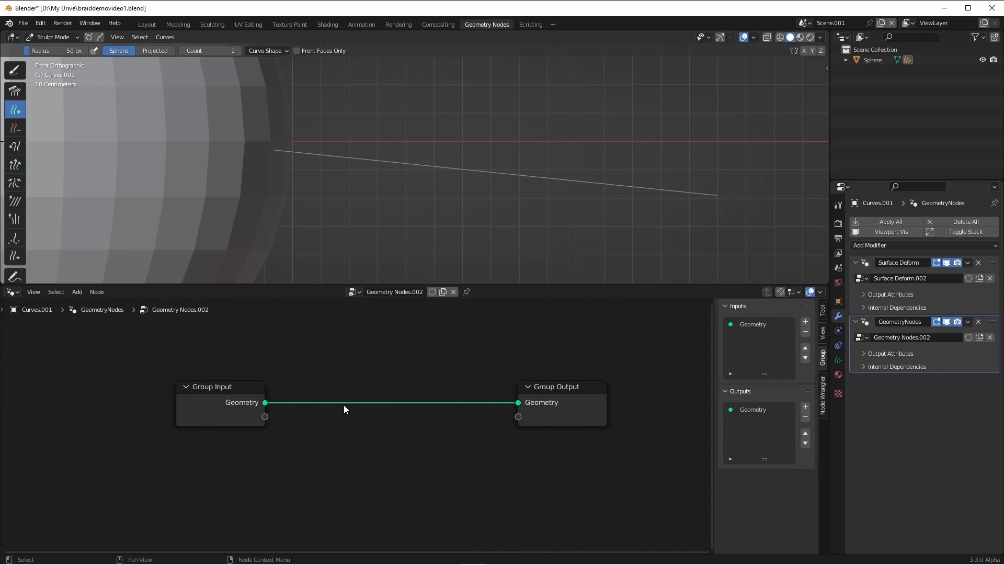
- Insert a Duplicate Elements node set to Spline between group input and output, and expose its Amount as a group input set to 10
{"action": "key", "text": "shift+a"}
{"action": "mouse_move", "coordinate": [346, 395]}
{"action": "left_click", "coordinate": [442, 430]}
{"action": "left_click", "coordinate": [361, 420]}
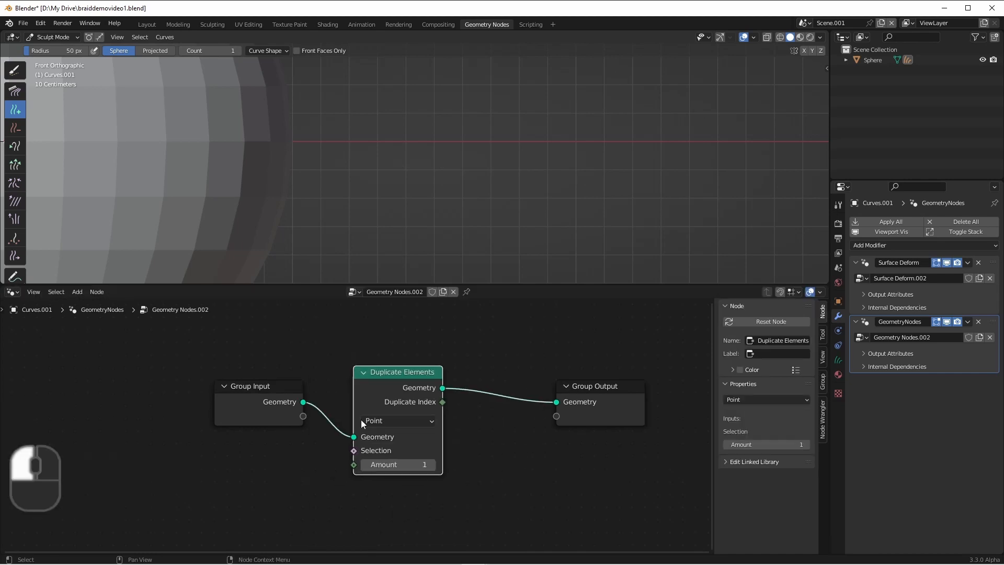
{"action": "left_click", "coordinate": [375, 410]}
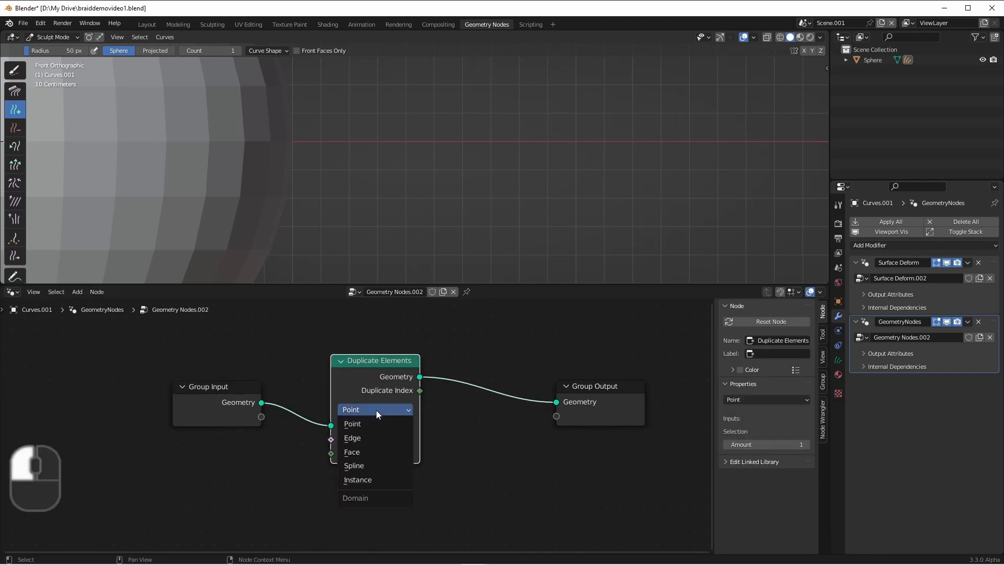
{"action": "left_click", "coordinate": [376, 464]}
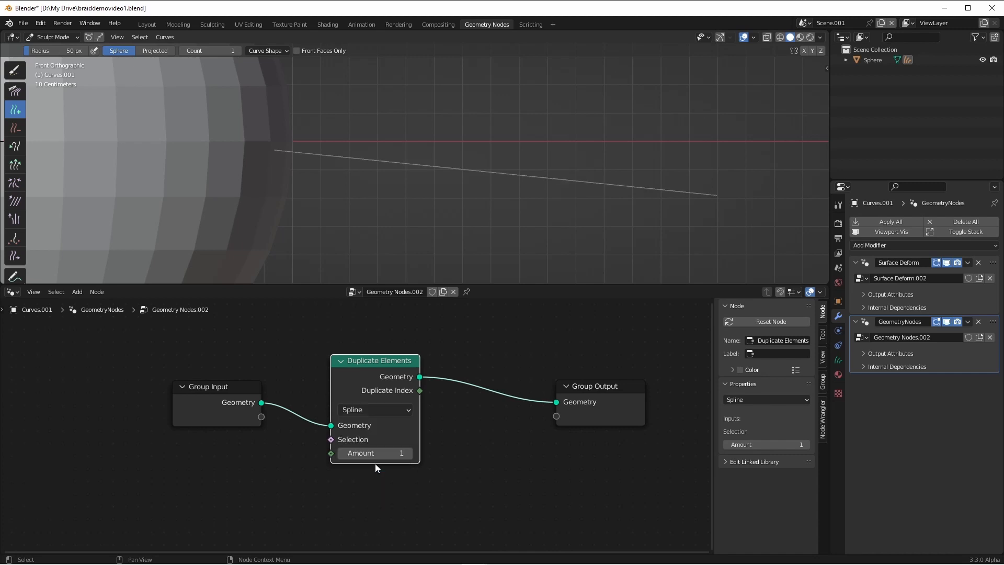
{"action": "left_click_drag", "start_coordinate": [259, 416], "coordinate": [331, 453]}
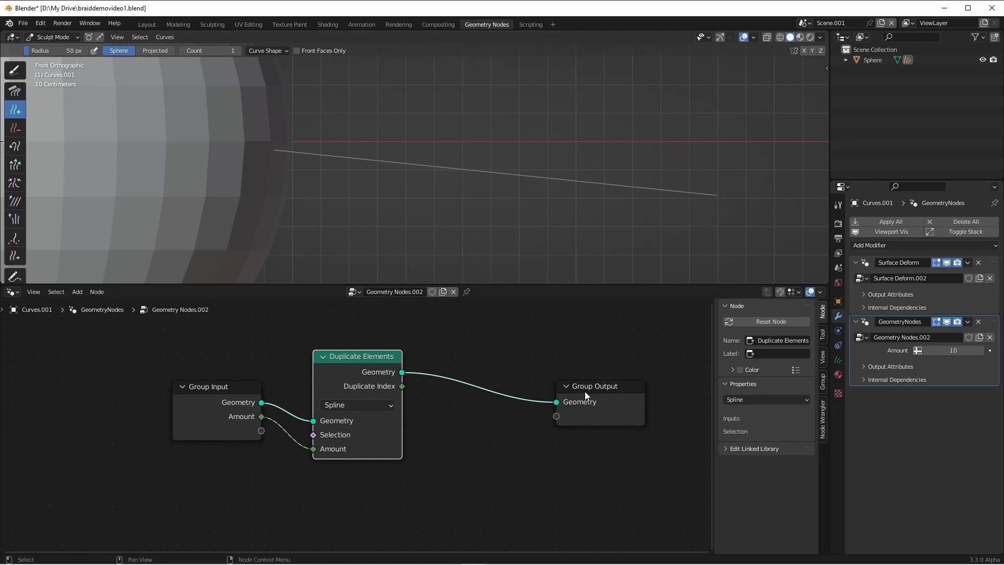
- Insert a Set Position node between Duplicate Elements and Group Output, spacing the nodes to leave room before it
{"action": "left_click_drag", "start_coordinate": [585, 393], "coordinate": [634, 376]}
{"action": "key", "text": "shift+a"}
{"action": "mouse_move", "coordinate": [521, 375]}
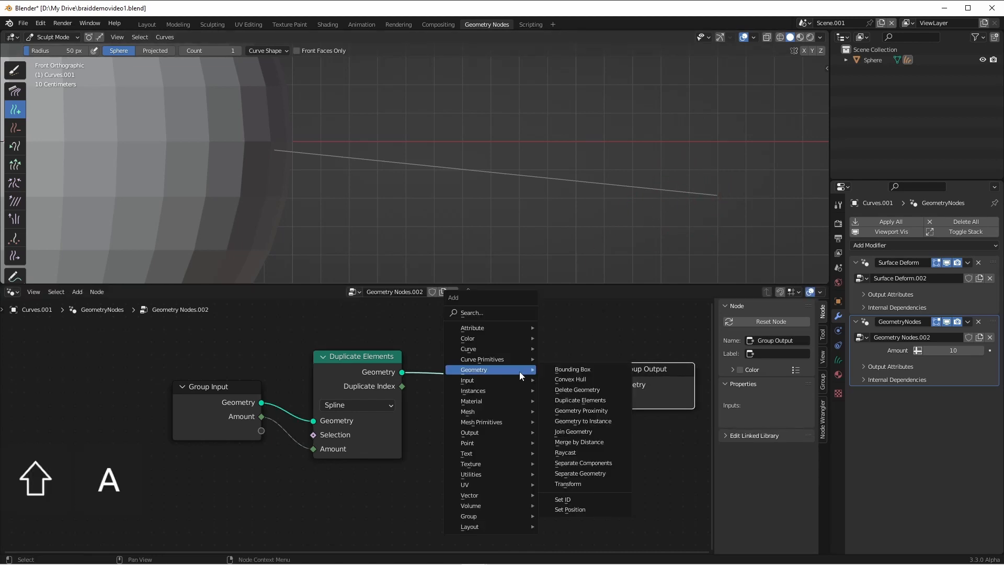
{"action": "left_click", "coordinate": [570, 509]}
{"action": "left_click", "coordinate": [505, 389]}
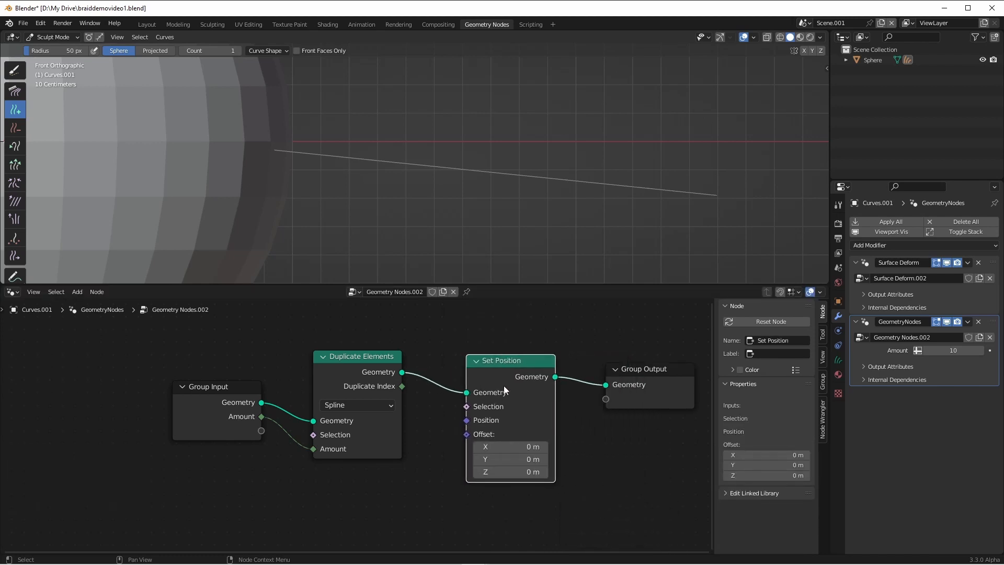
{"action": "left_click_drag", "start_coordinate": [530, 365], "coordinate": [557, 361]}
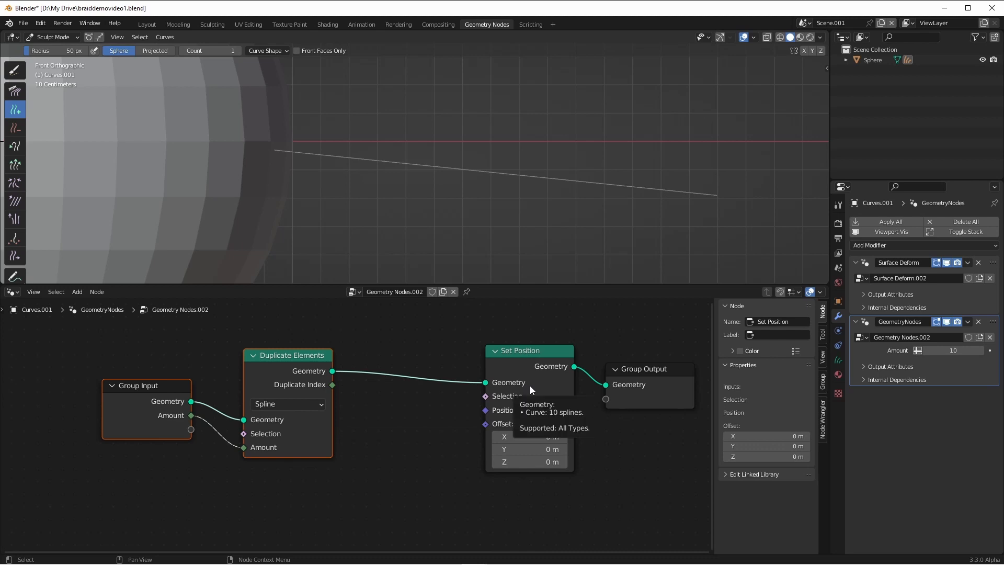
{"action": "left_click_drag", "start_coordinate": [529, 385], "coordinate": [539, 384]}
- Add a Random Value node set to Vector and connect its Value to the Offset of Set Position
{"action": "key", "text": "shift+a"}
{"action": "mouse_move", "coordinate": [375, 499]}
{"action": "left_click", "coordinate": [451, 478]}
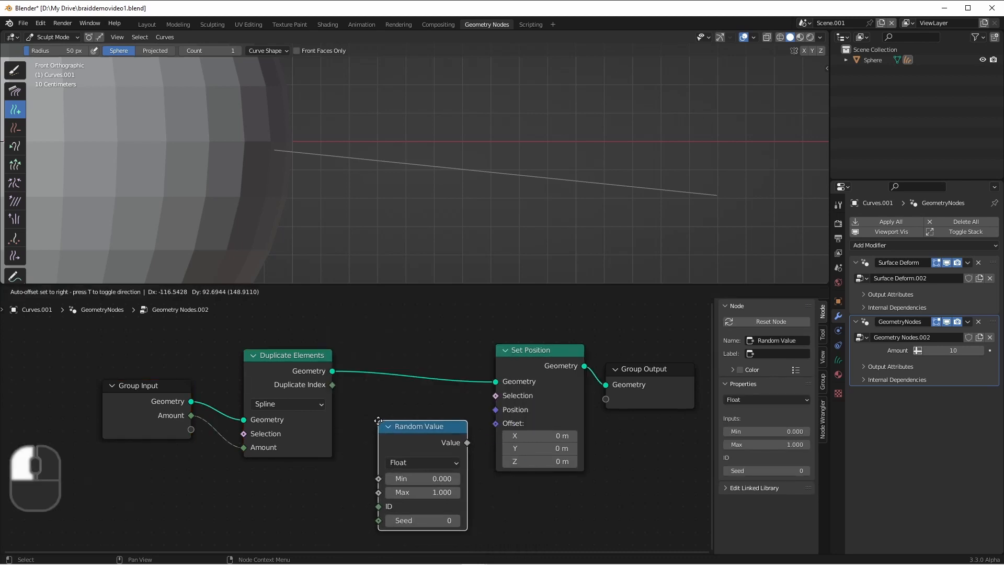
{"action": "left_click", "coordinate": [385, 426]}
{"action": "left_click", "coordinate": [424, 466]}
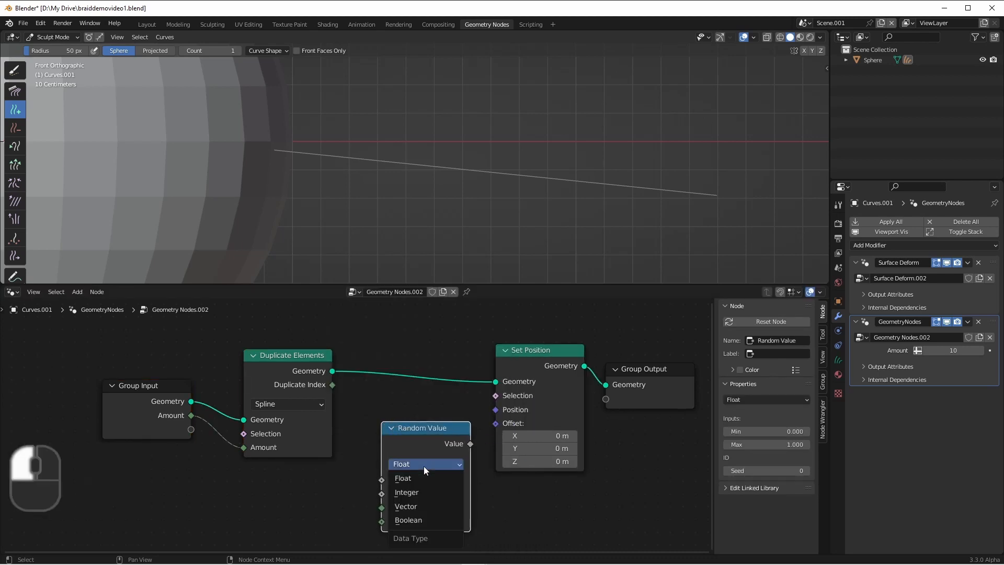
{"action": "left_click", "coordinate": [422, 496]}
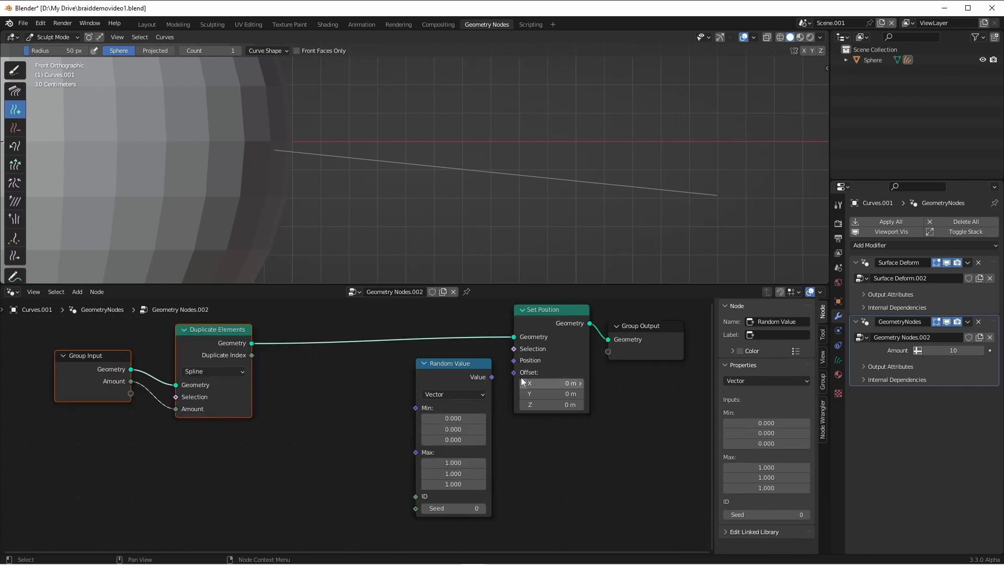
{"action": "mouse_move", "coordinate": [492, 379]}
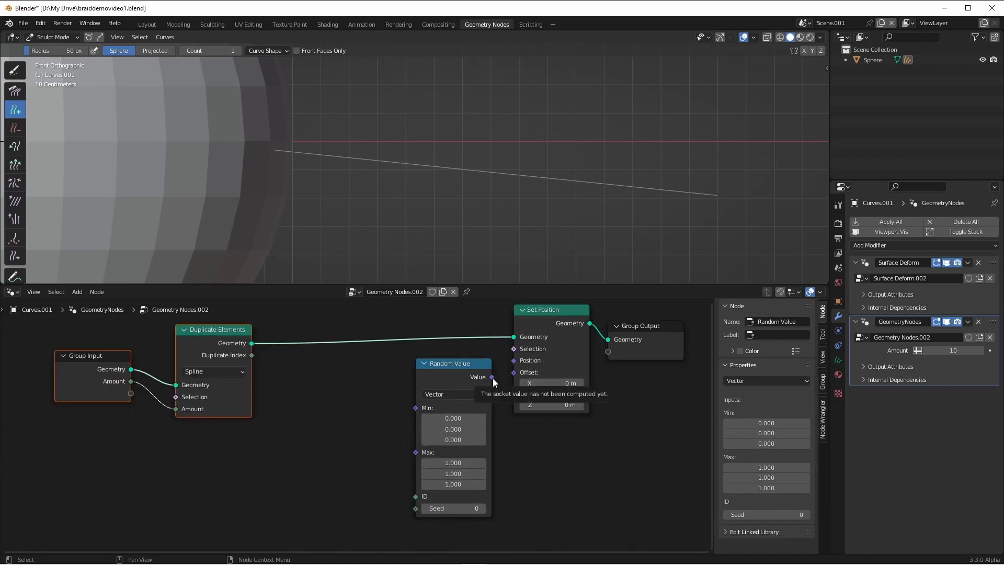
{"action": "left_click_drag", "start_coordinate": [491, 376], "coordinate": [518, 371]}
{"action": "scroll", "coordinate": [641, 183], "scroll_direction": "down", "scroll_amount": 5}
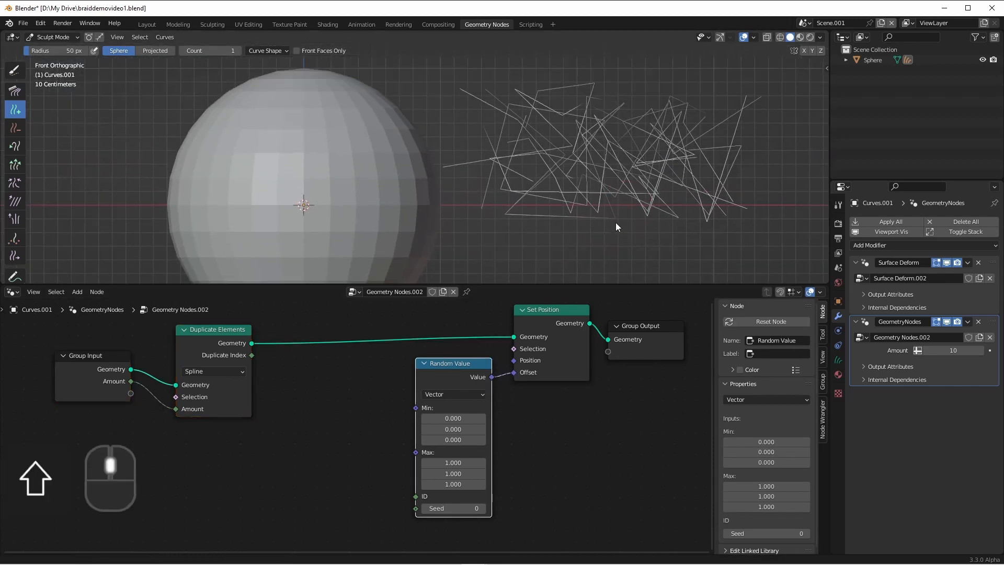
{"action": "middle_click_drag", "start_coordinate": [616, 221], "coordinate": [597, 236], "text": "shift"}
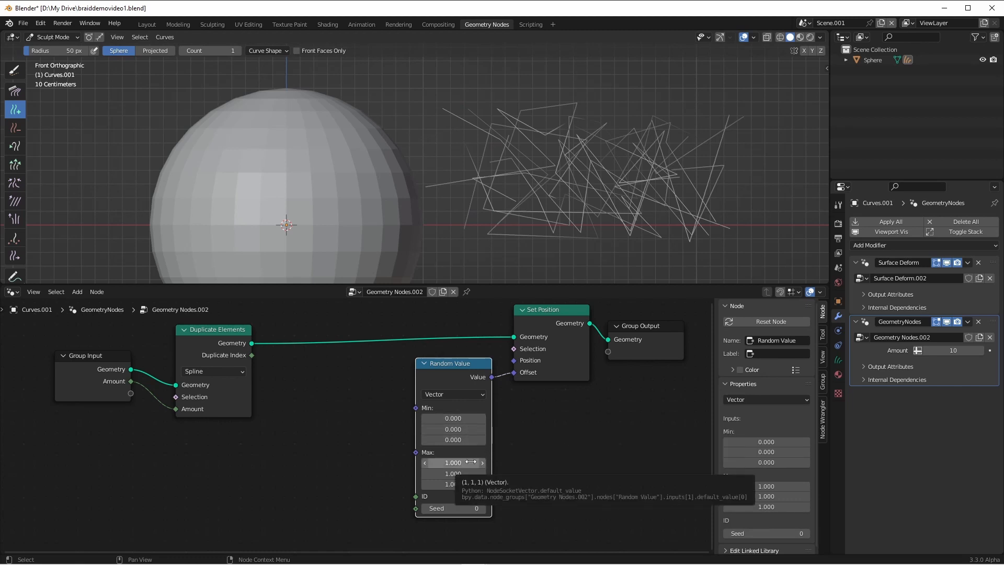
- Set the Random Value node's Max to 0.1 and its Min to -0.1 on all three axes
{"action": "left_click_drag", "start_coordinate": [471, 462], "coordinate": [464, 464]}
{"action": "type", "text": "."}
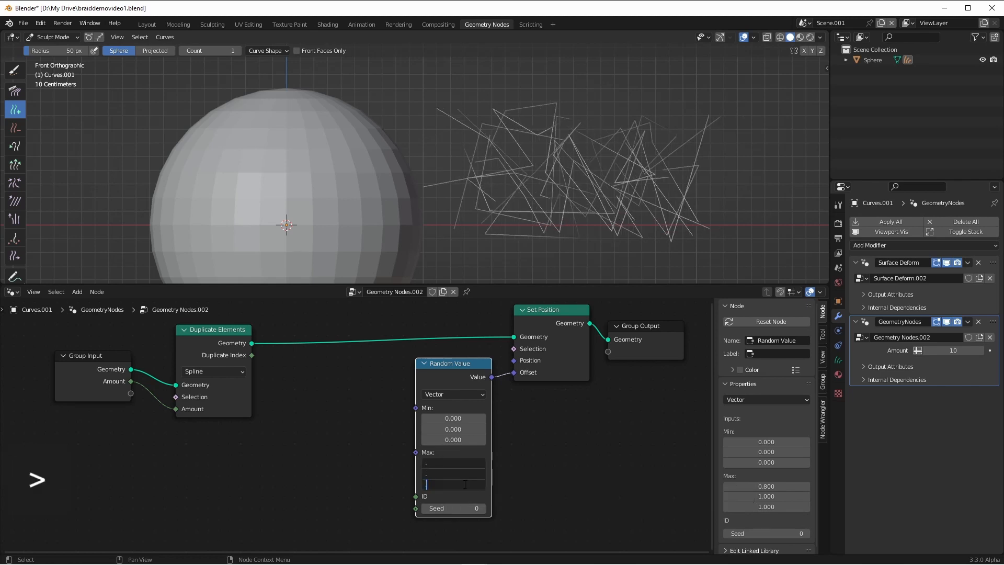
{"action": "type", "text": "1"}
{"action": "key", "text": "Return"}
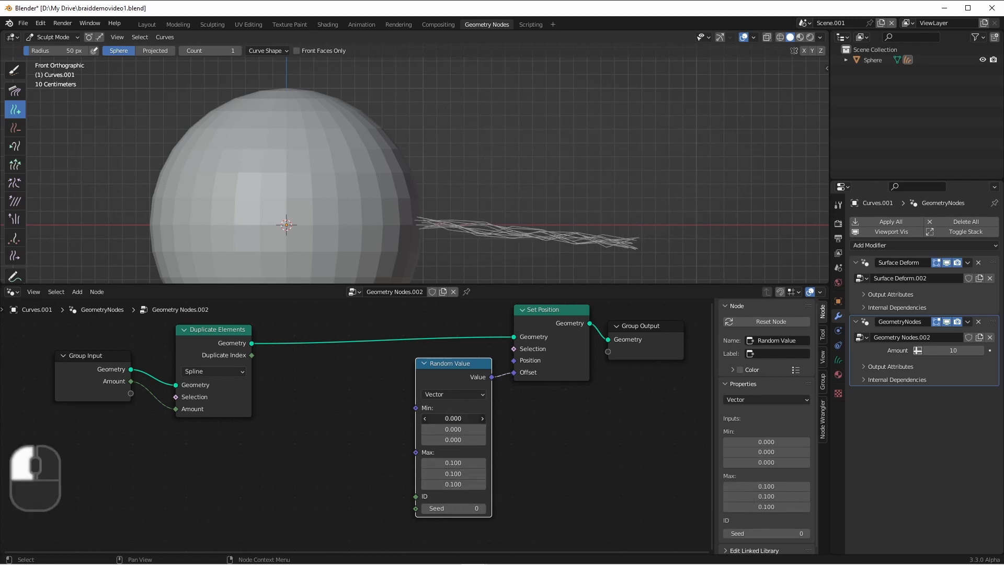
{"action": "left_click_drag", "start_coordinate": [460, 418], "coordinate": [461, 440]}
{"action": "type", "text": "-.1"}
{"action": "key", "text": "Return"}
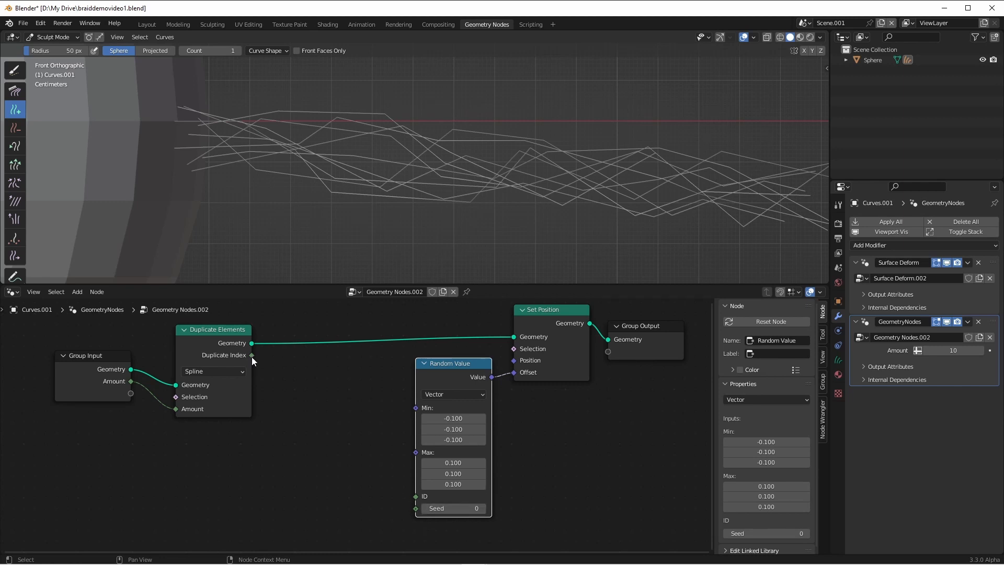
- Connect the Duplicate Index of Duplicate Elements to the ID of the Random Value node
{"action": "left_click_drag", "start_coordinate": [252, 357], "coordinate": [422, 496]}
{"action": "scroll", "coordinate": [478, 182], "scroll_direction": "down", "scroll_amount": 2}
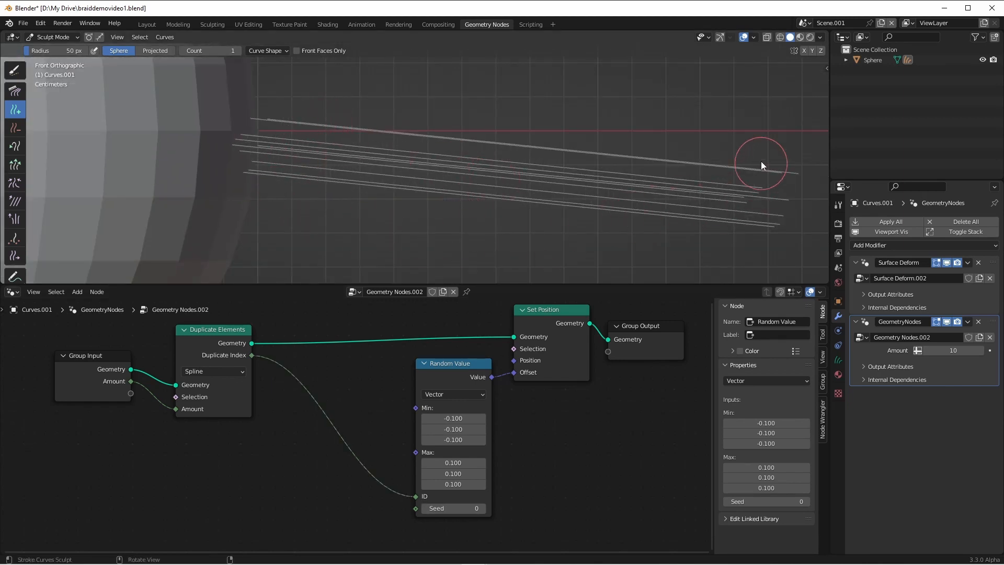
{"action": "middle_click_drag", "start_coordinate": [761, 161], "coordinate": [562, 187]}
{"action": "key", "text": "grave"}
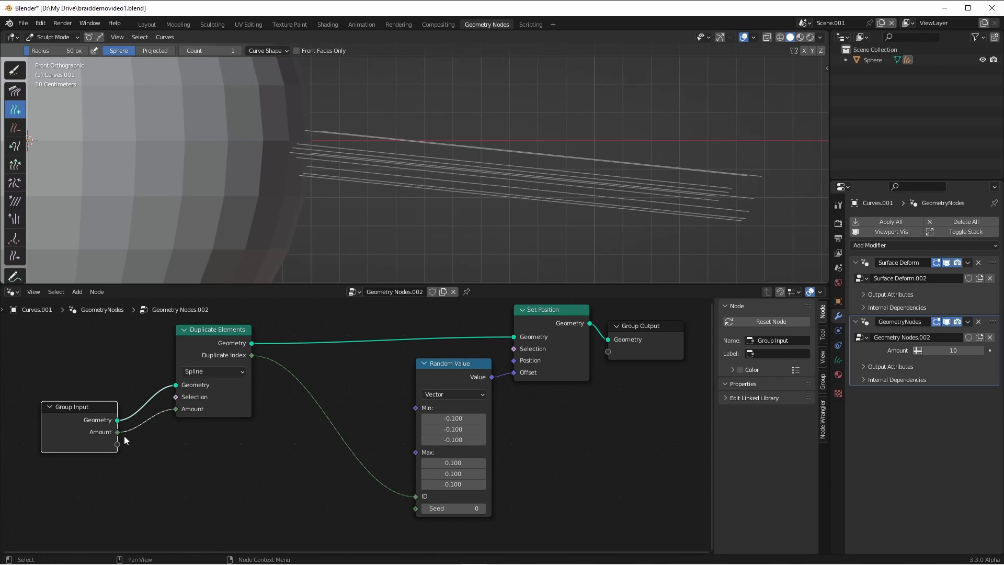
- Add a float group input named Spread and connect it to both Max and Min of the Random Value node
{"action": "left_click", "coordinate": [355, 494]}
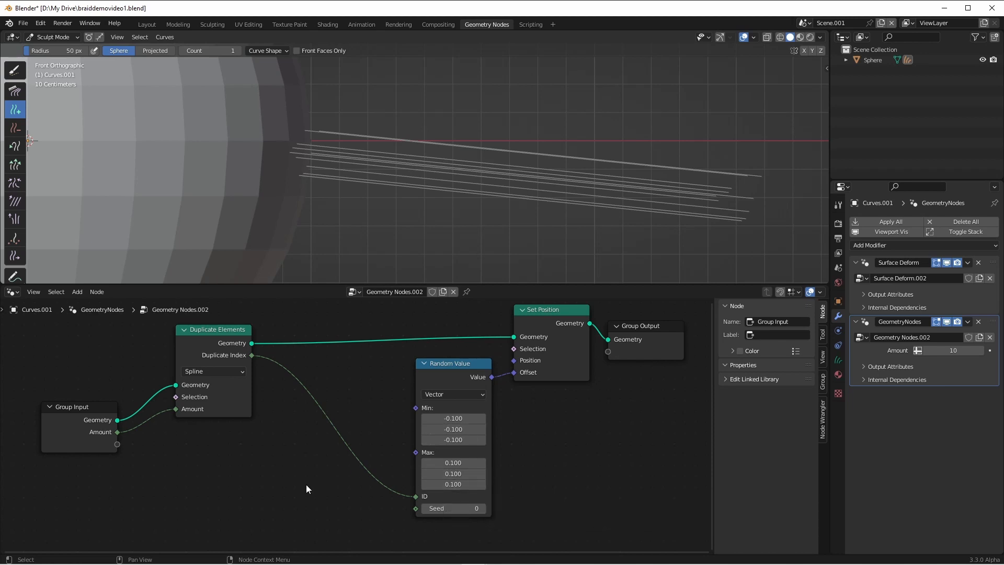
{"action": "left_click", "coordinate": [822, 381]}
{"action": "left_click", "coordinate": [805, 322]}
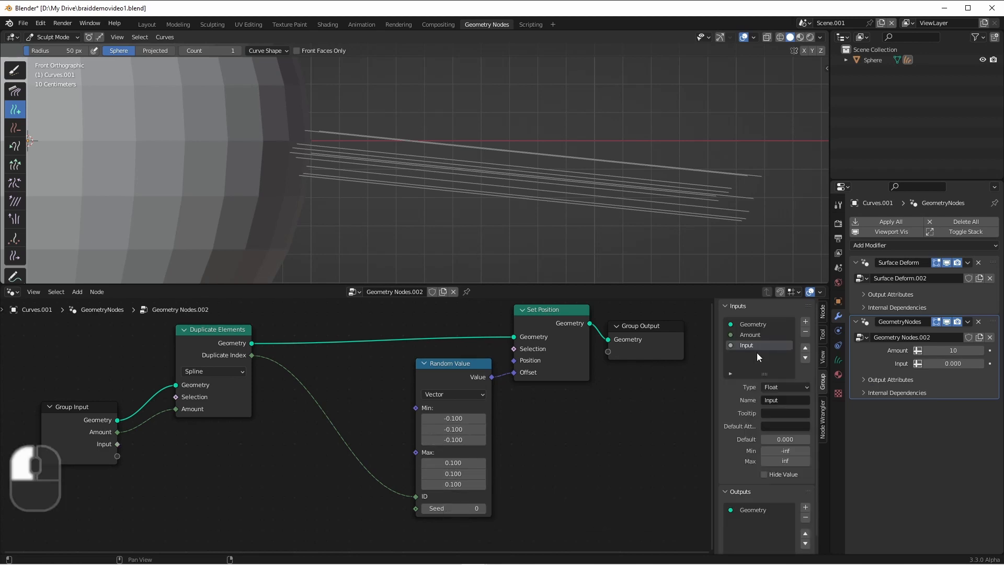
{"action": "double_click", "coordinate": [748, 345]}
{"action": "type", "text": "Spread"}
{"action": "key", "text": "Return"}
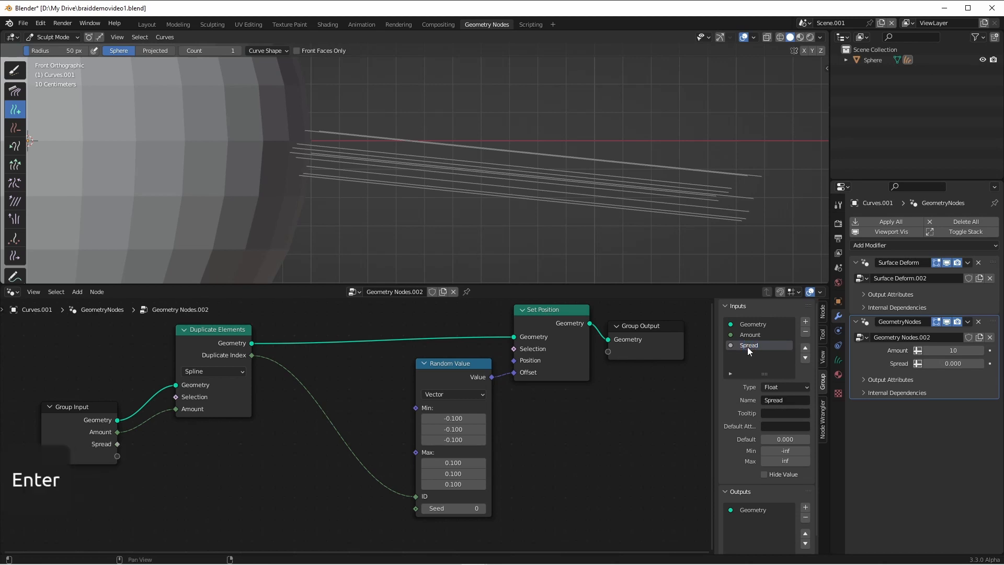
{"action": "left_click_drag", "start_coordinate": [117, 444], "coordinate": [419, 450]}
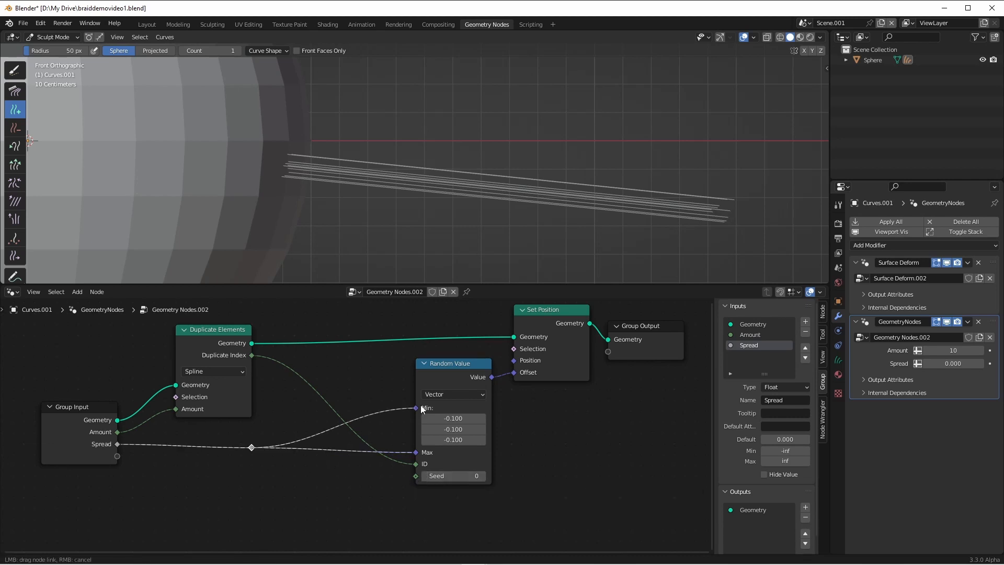
{"action": "left_click_drag", "start_coordinate": [423, 410], "coordinate": [423, 409]}
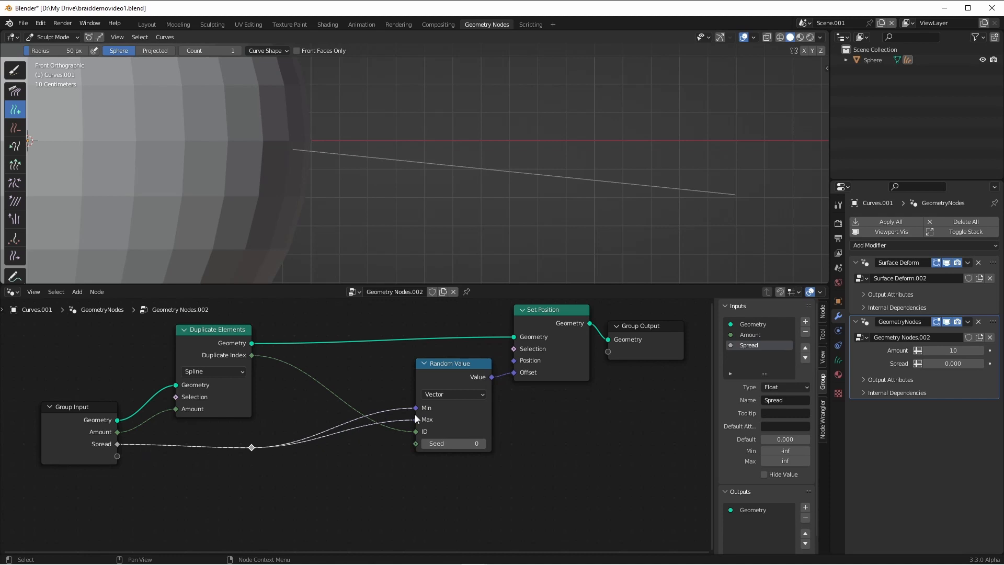
- Insert a Math node set to Multiply by -1 between Spread and the Random Value's Min, and raise the modifier's Spread slightly
{"action": "key", "text": "shift+a"}
{"action": "mouse_move", "coordinate": [346, 454]}
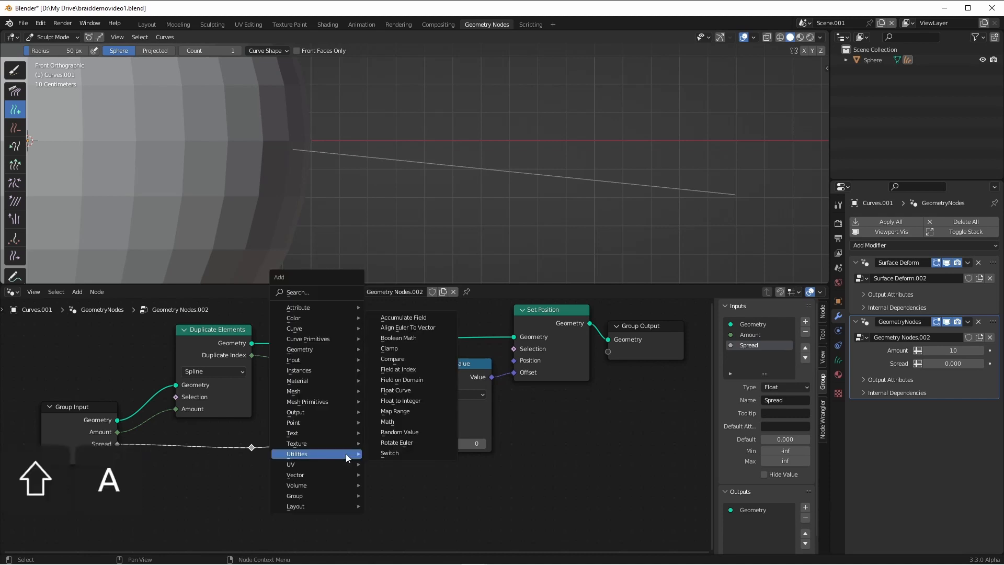
{"action": "left_click", "coordinate": [387, 422]}
{"action": "left_click", "coordinate": [385, 408]}
{"action": "double_click", "coordinate": [396, 478]}
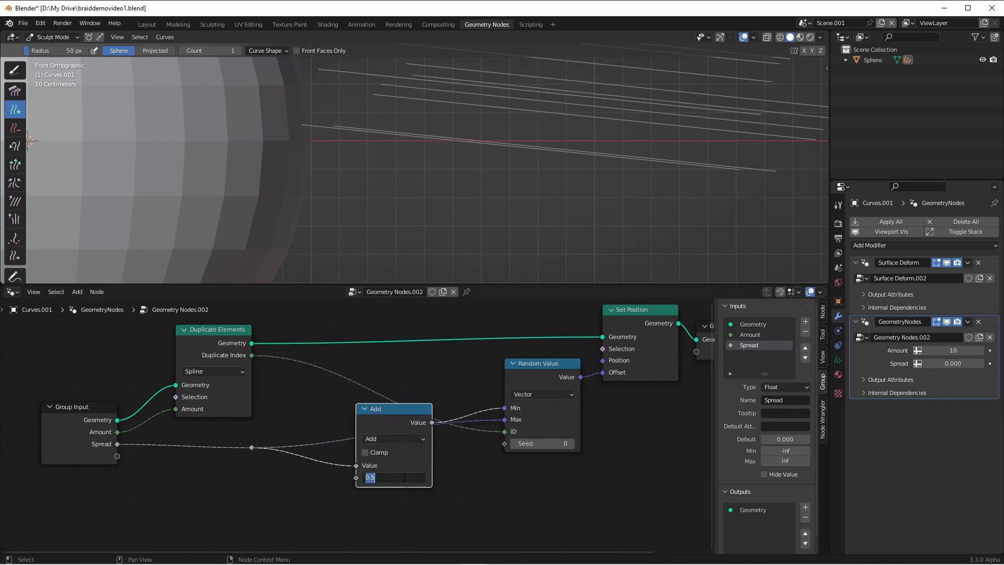
{"action": "type", "text": "-1"}
{"action": "key", "text": "Return"}
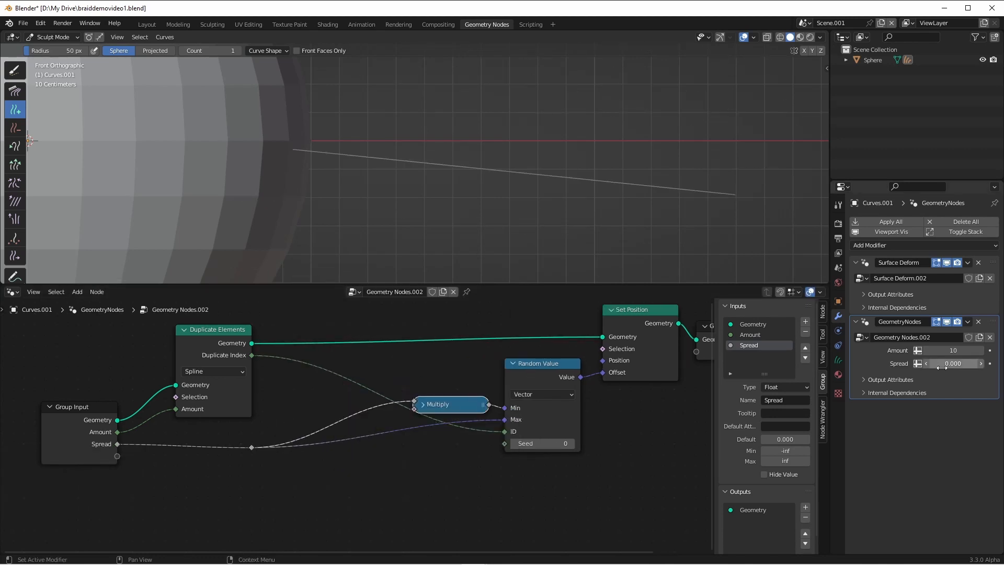
{"action": "left_click_drag", "start_coordinate": [941, 368], "coordinate": [962, 367], "text": "shift"}
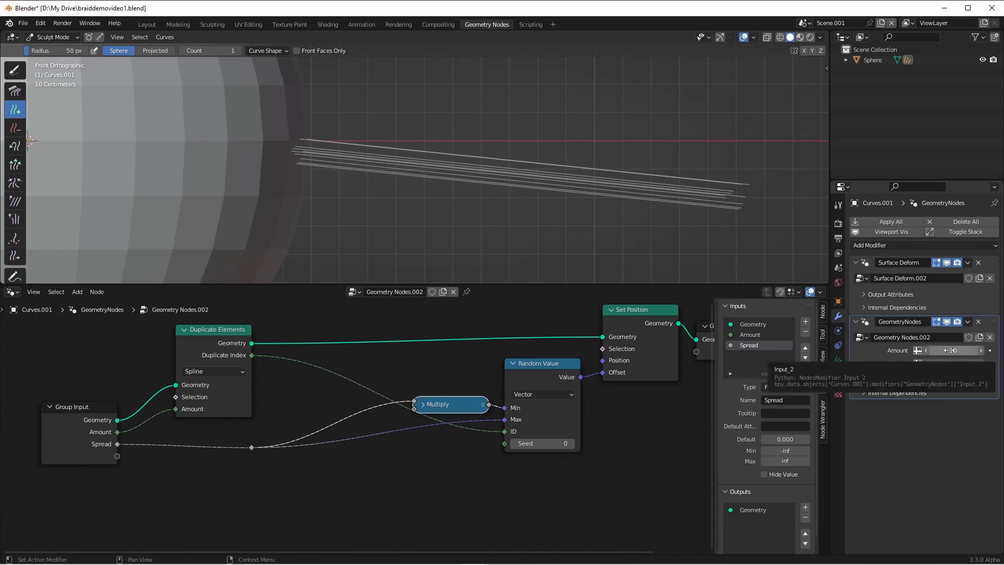
- Set the modifier's Amount to 60 and insert a duplicate of the Set Position node just before the Group Output
{"action": "left_click_drag", "start_coordinate": [949, 350], "coordinate": [975, 350]}
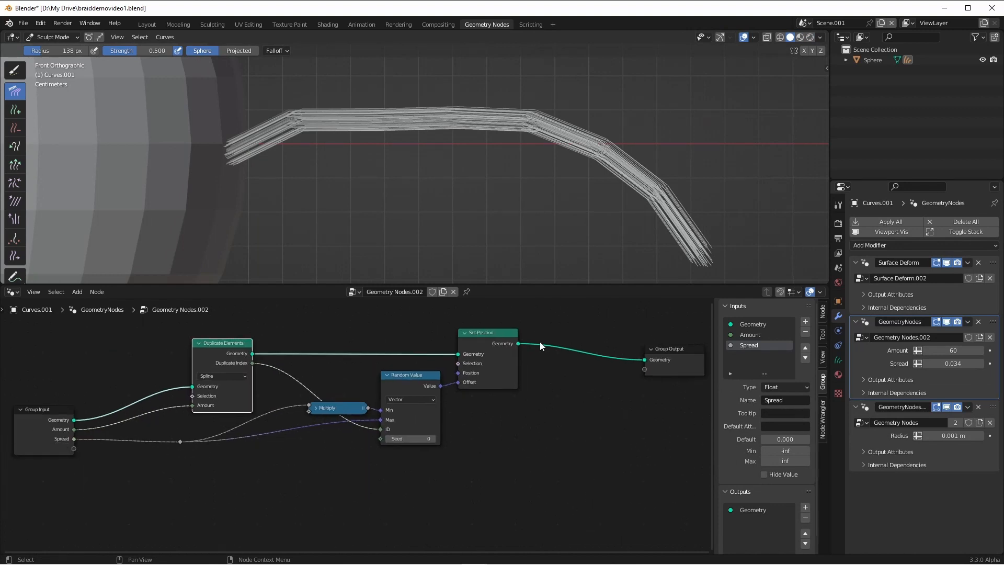
{"action": "left_click", "coordinate": [487, 337]}
{"action": "key", "text": "shift+d"}
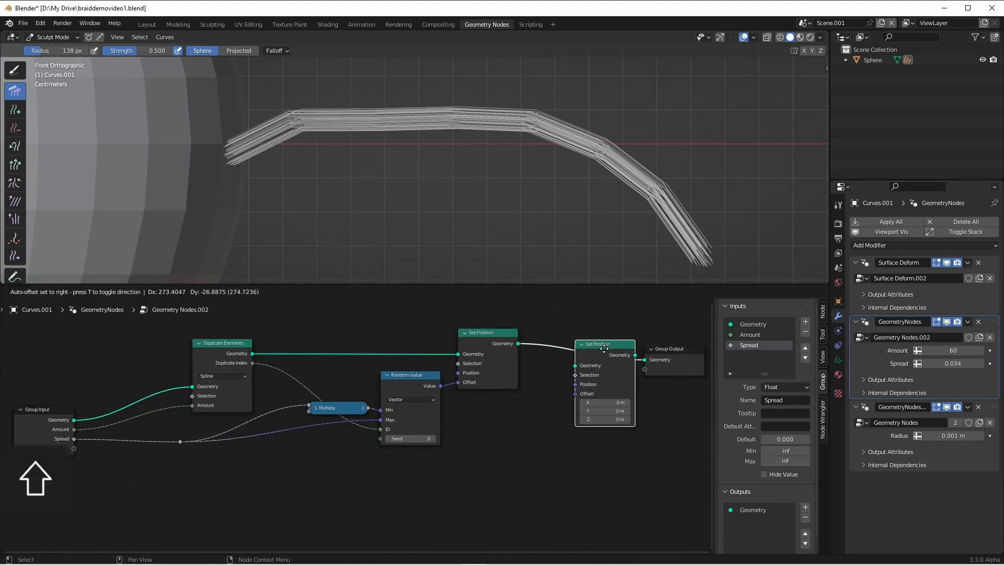
{"action": "left_click", "coordinate": [600, 346]}
- Duplicate the Multiply and Random Value nodes together and place the copies below the originals
{"action": "left_click_drag", "start_coordinate": [410, 482], "coordinate": [308, 381]}
{"action": "key", "text": "shift+d"}
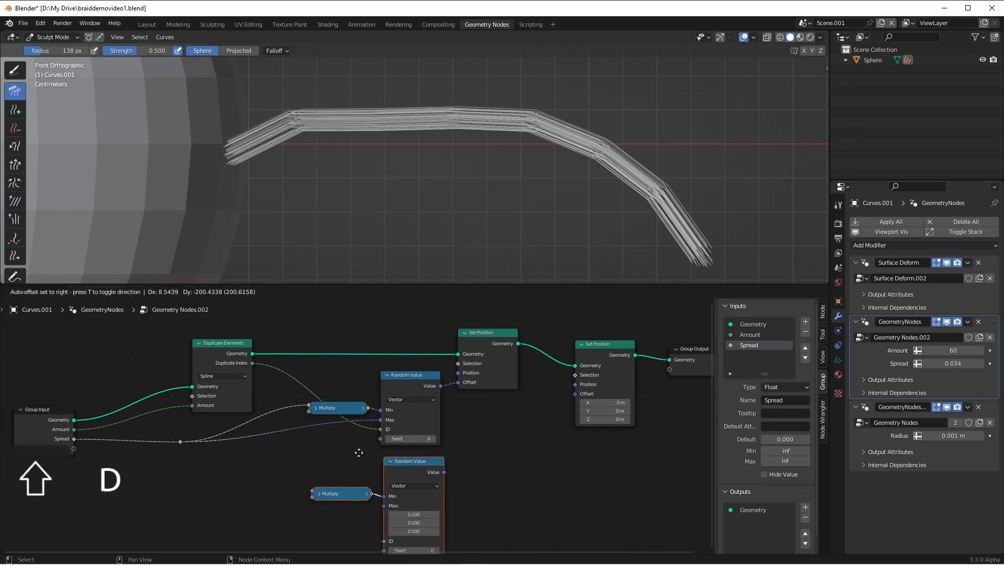
{"action": "left_click", "coordinate": [357, 454]}
{"action": "middle_click_drag", "start_coordinate": [451, 471], "coordinate": [454, 440], "text": "shift"}
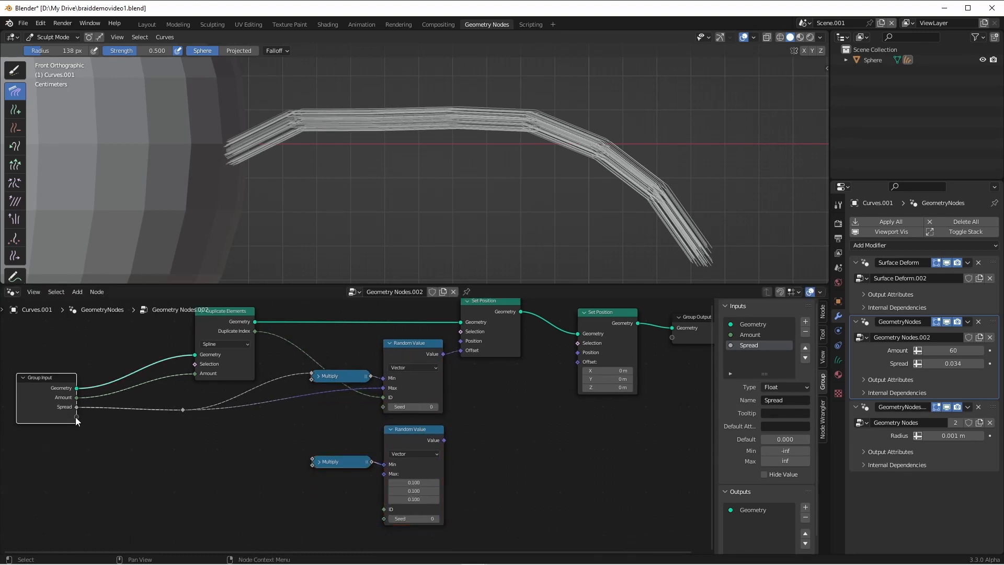
- Add a float group input named Frizz, feeding the copied Multiply node and the copied Random Value's Max
{"action": "left_click_drag", "start_coordinate": [76, 416], "coordinate": [313, 460]}
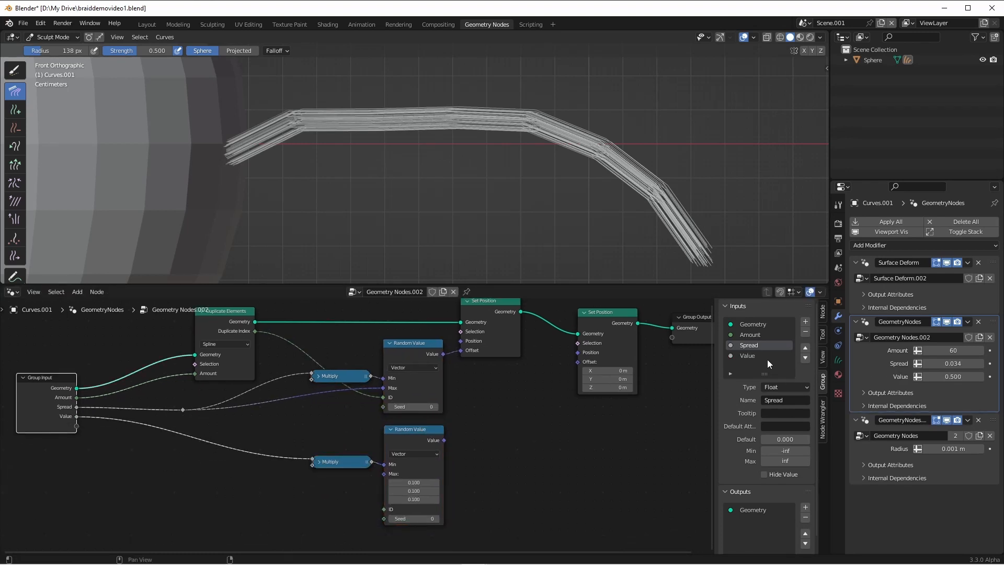
{"action": "left_click", "coordinate": [748, 355]}
{"action": "double_click", "coordinate": [750, 355]}
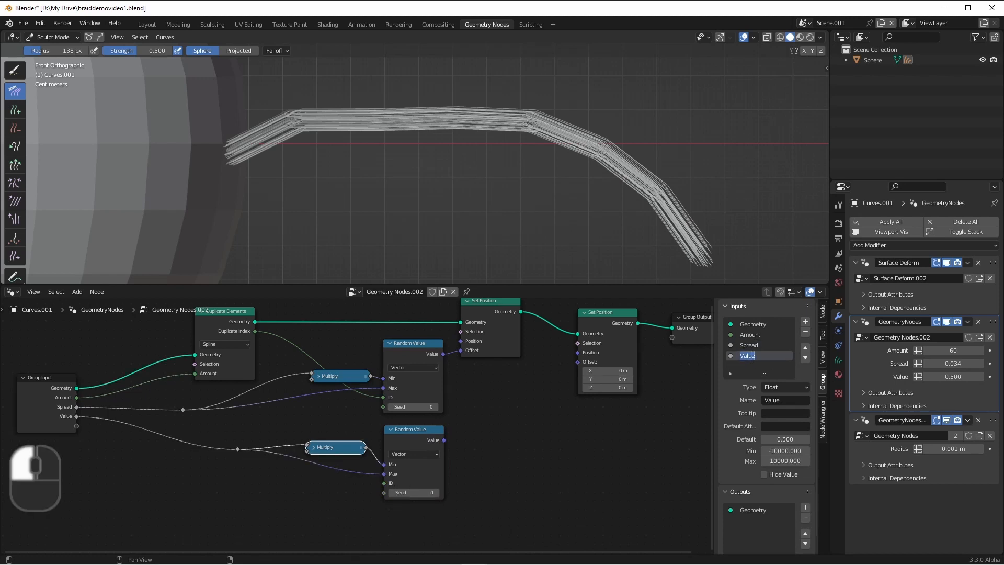
{"action": "type", "text": "Frizz"}
{"action": "key", "text": "Return"}
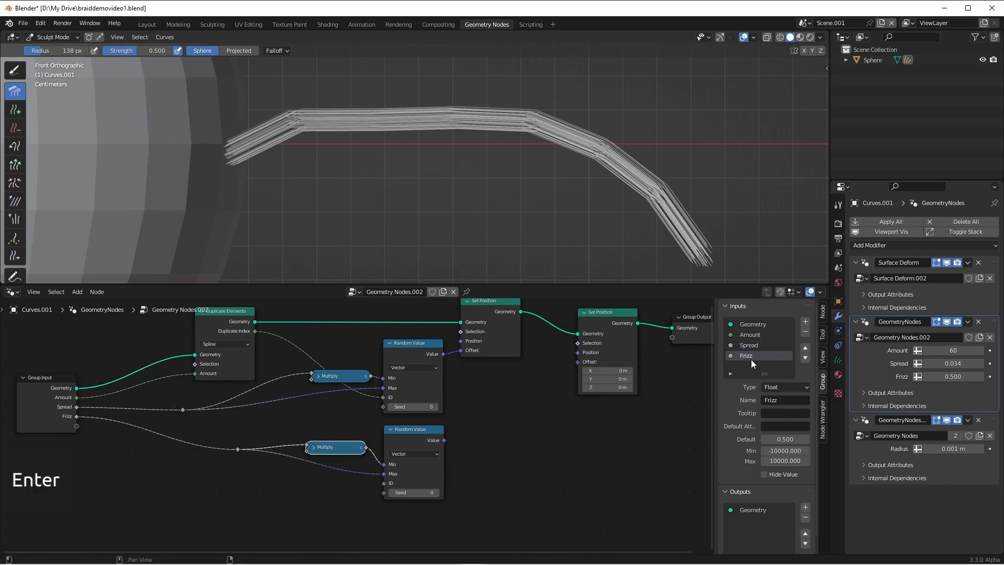
- Connect the copied Random Value to the second Set Position's Offset and lower the modifier's Frizz to 0.007
{"action": "left_click_drag", "start_coordinate": [443, 441], "coordinate": [578, 362]}
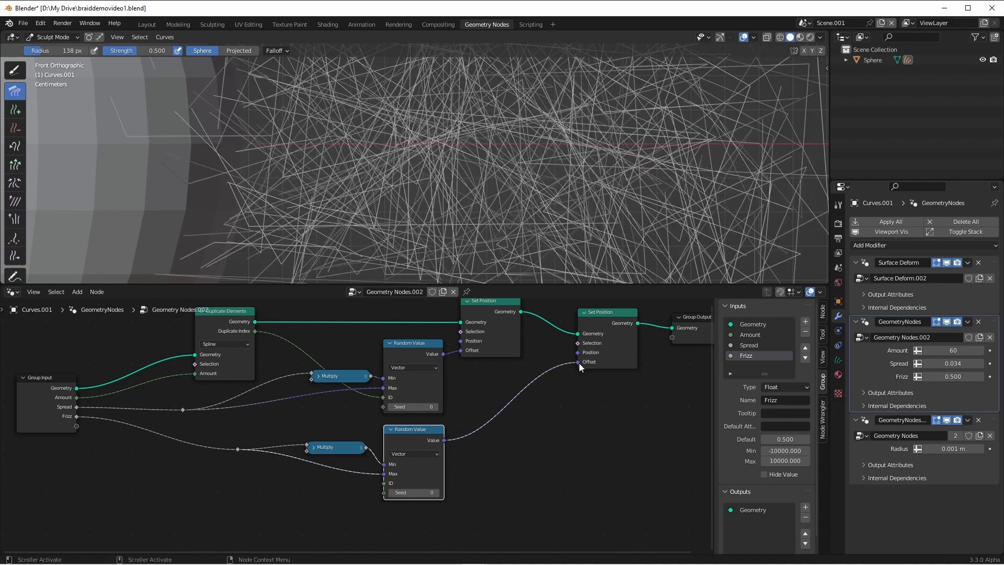
{"action": "left_click_drag", "start_coordinate": [967, 377], "coordinate": [916, 377]}
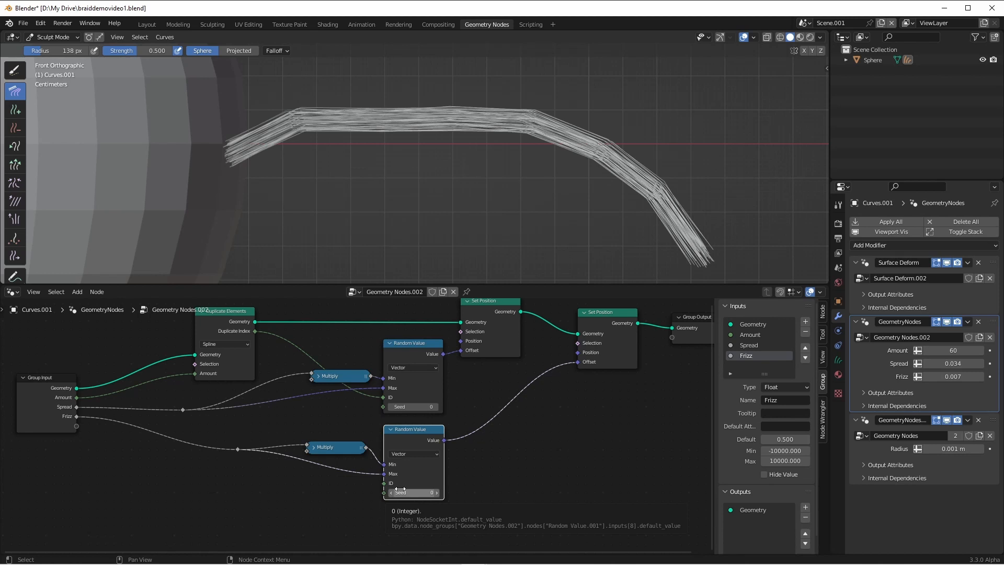
- Rename the node group as Multiply Hairs and give it a fake user
{"action": "scroll", "coordinate": [400, 490], "scroll_direction": "down", "scroll_amount": 2}
{"action": "left_click", "coordinate": [387, 292]}
{"action": "type", "text": "M"}
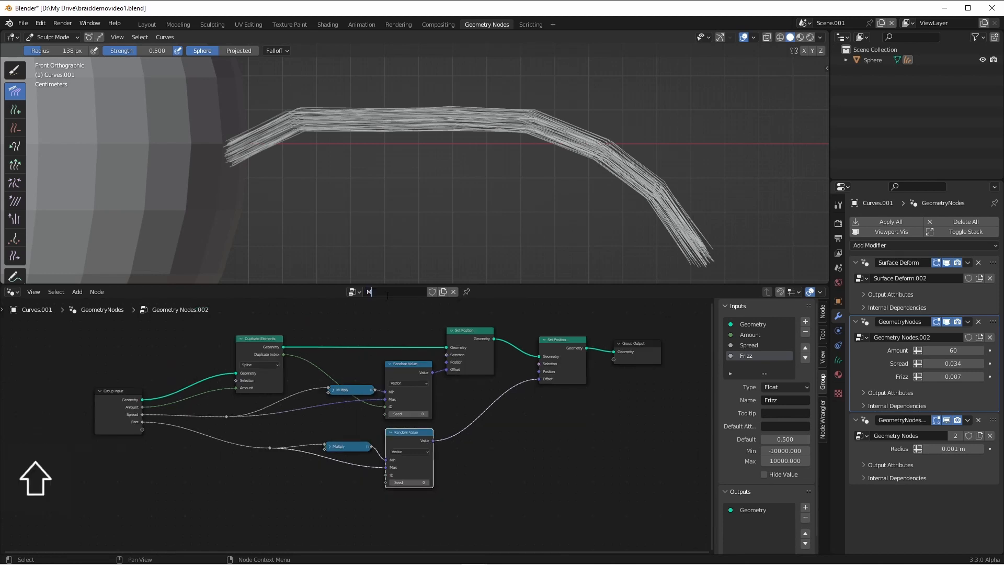
{"action": "type", "text": "ultiply Hairs"}
{"action": "key", "text": "Return"}
{"action": "left_click", "coordinate": [431, 292]}
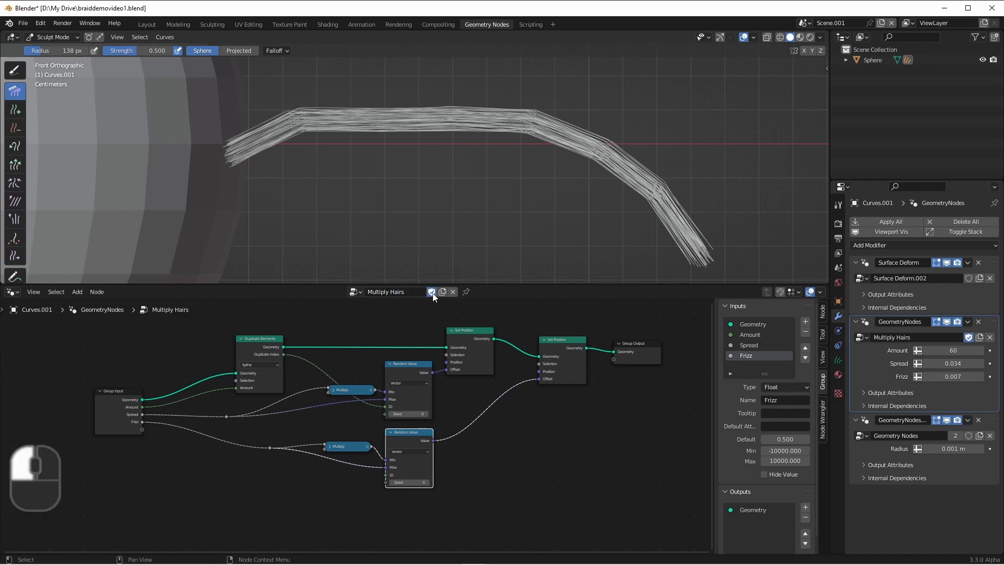
- Rename the node group of the modifier that sets the curve radius as Radius and give it a fake user
{"action": "left_click", "coordinate": [884, 448]}
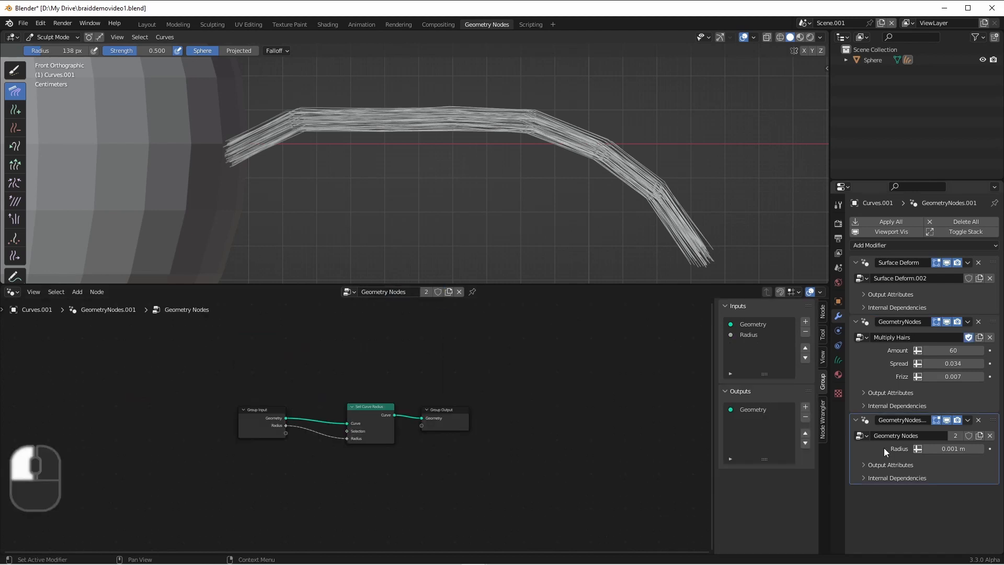
{"action": "left_click", "coordinate": [377, 292]}
{"action": "type", "text": "Rasdius"}
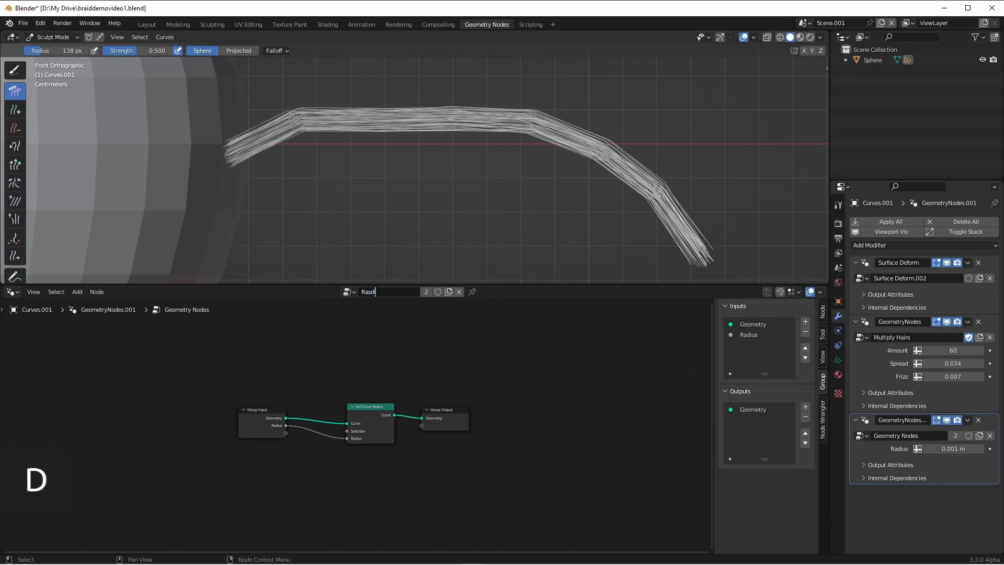
{"action": "key", "text": "BackSpace"}
{"action": "key", "text": "BackSpace"}
{"action": "key", "text": "BackSpace"}
{"action": "key", "text": "BackSpace"}
{"action": "key", "text": "BackSpace"}
{"action": "type", "text": "dius"}
{"action": "key", "text": "Return"}
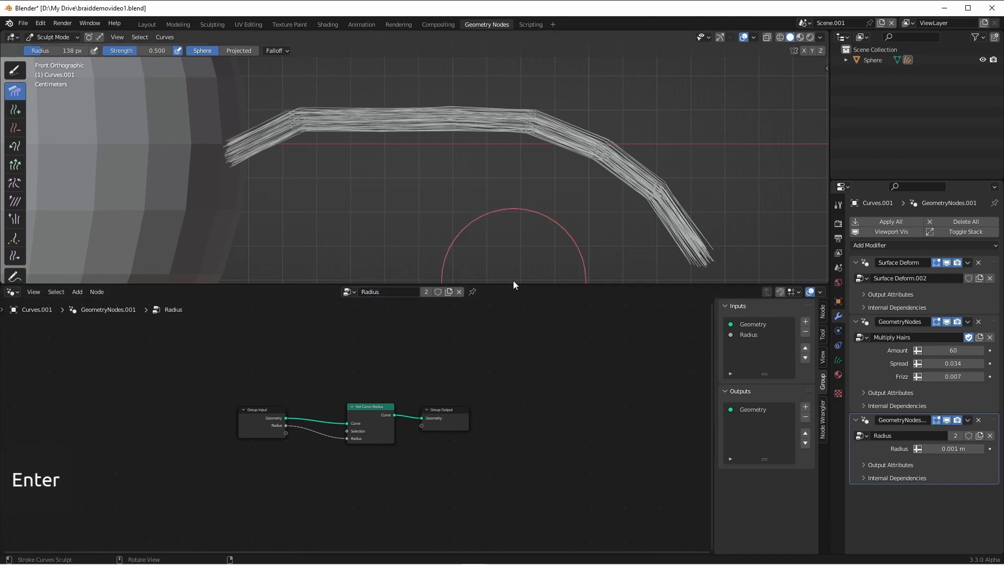
{"action": "left_click", "coordinate": [438, 292]}
{"action": "scroll", "coordinate": [520, 196], "scroll_direction": "down", "scroll_amount": 4}
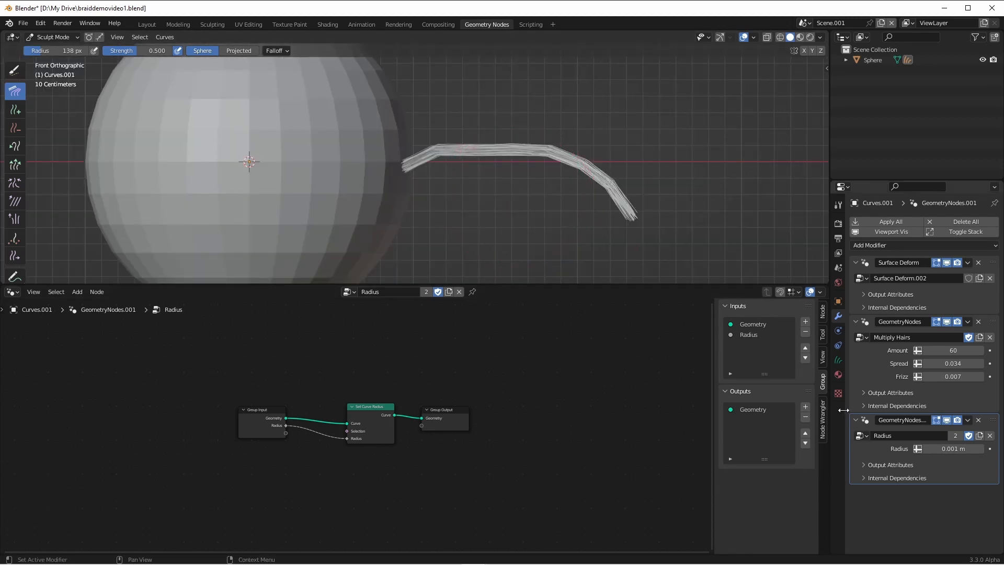
- Place the new Geometry Nodes modifier above Multiply Hairs and assign the Braid node group to it
{"action": "left_click_drag", "start_coordinate": [993, 492], "coordinate": [998, 316]}
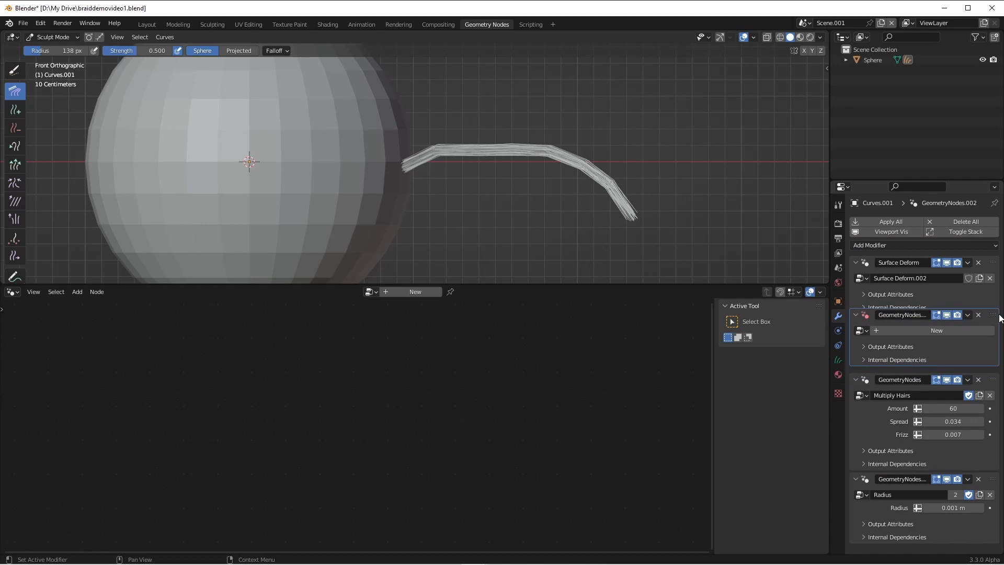
{"action": "left_click", "coordinate": [863, 338]}
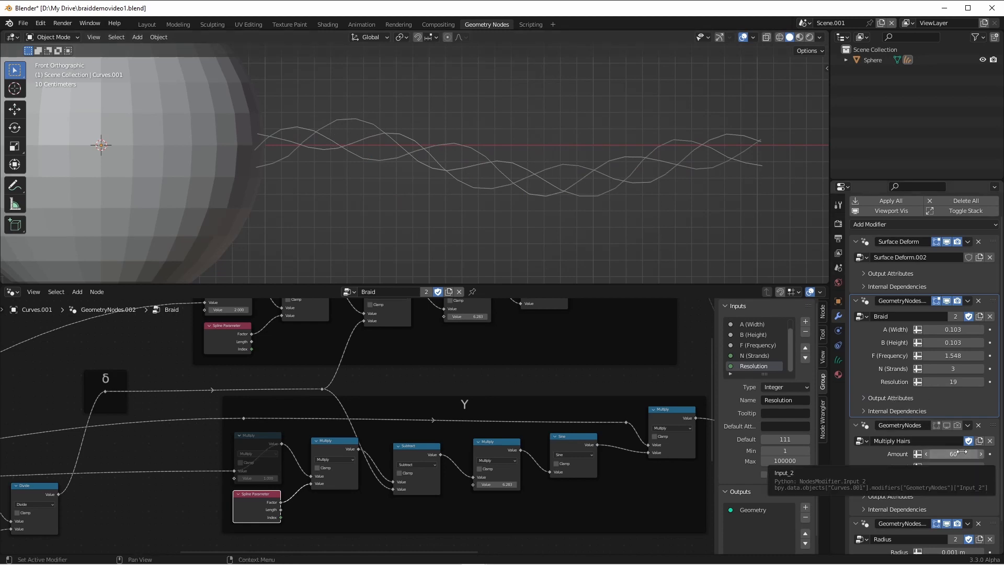
- Reset the Multiply Hairs Amount and raise it to 78 for a denser braid
{"action": "key", "text": "BackSpace"}
{"action": "left_click_drag", "start_coordinate": [981, 454], "coordinate": [991, 455]}
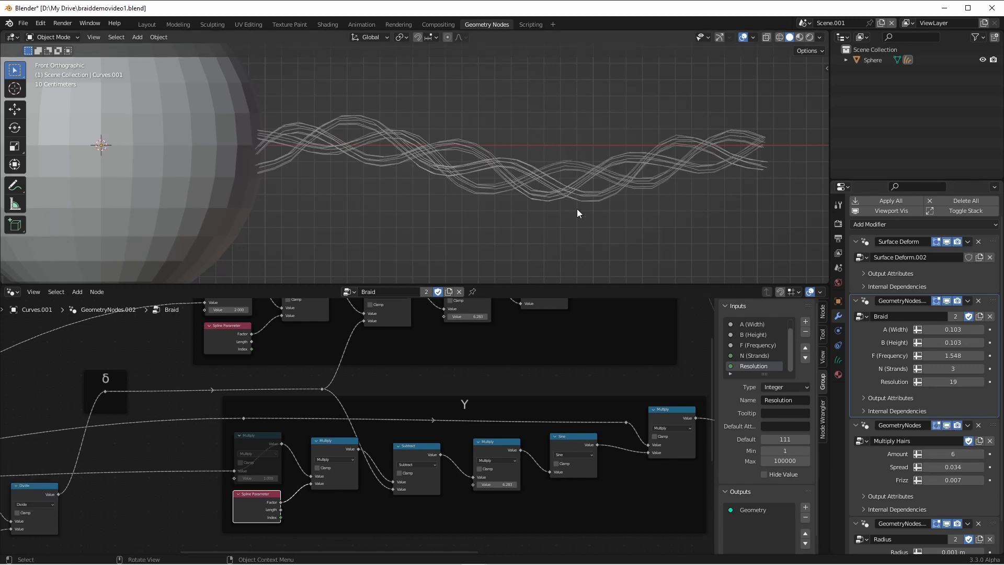
{"action": "scroll", "coordinate": [741, 132], "scroll_direction": "up", "scroll_amount": 2}
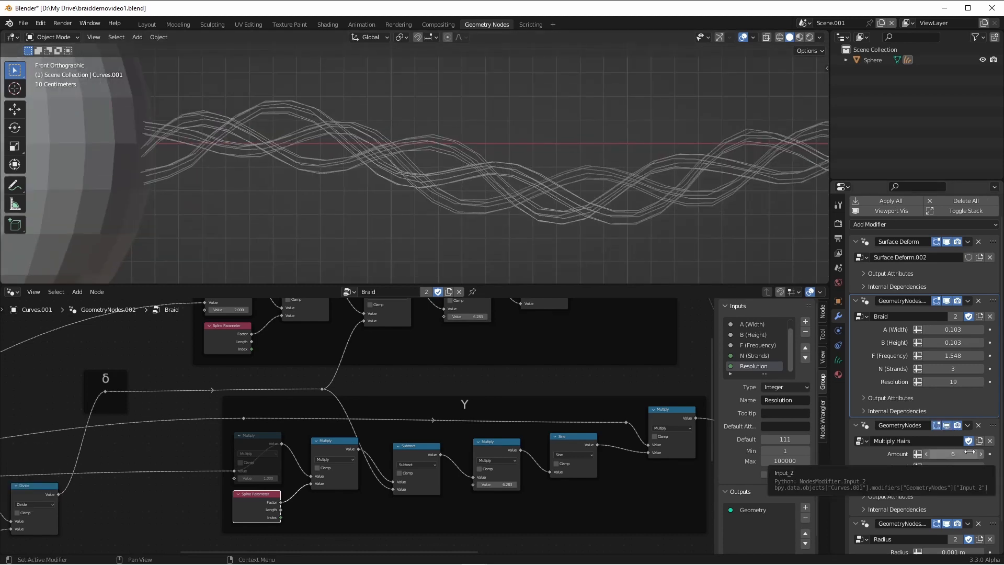
{"action": "left_click_drag", "start_coordinate": [961, 454], "coordinate": [972, 450]}
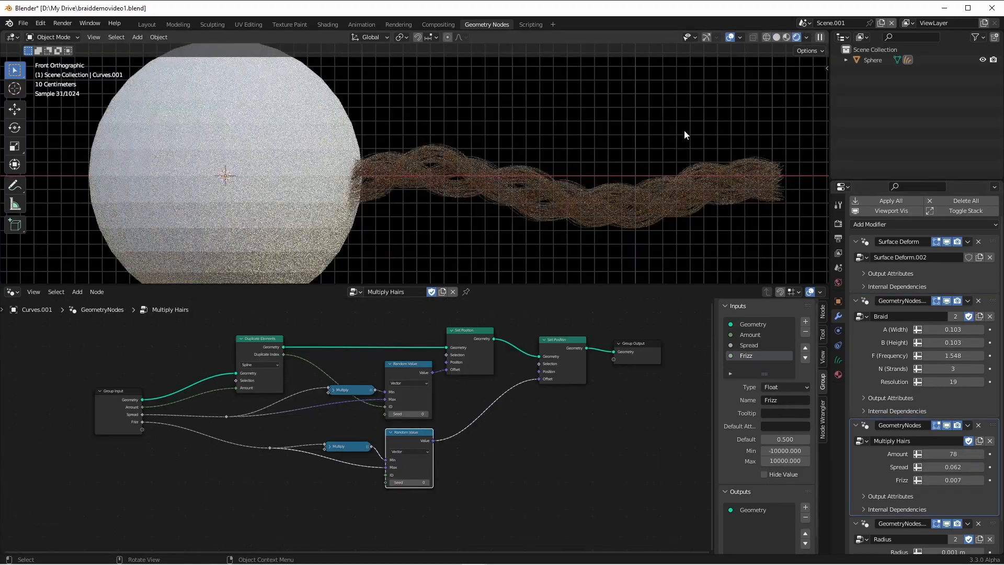
{"action": "scroll", "coordinate": [567, 127], "scroll_direction": "up", "scroll_amount": 5}
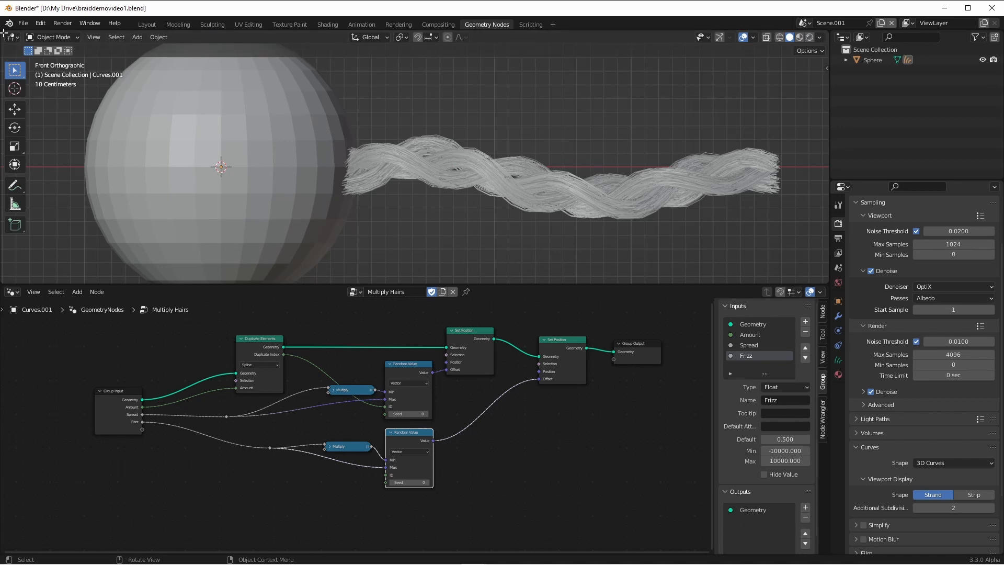
- Split the 3D viewport and turn the new area into a Spreadsheet showing the curves' evaluated data
{"action": "left_click_drag", "start_coordinate": [4, 33], "coordinate": [455, 59]}
{"action": "left_click", "coordinate": [12, 38]}
{"action": "left_click", "coordinate": [326, 112]}
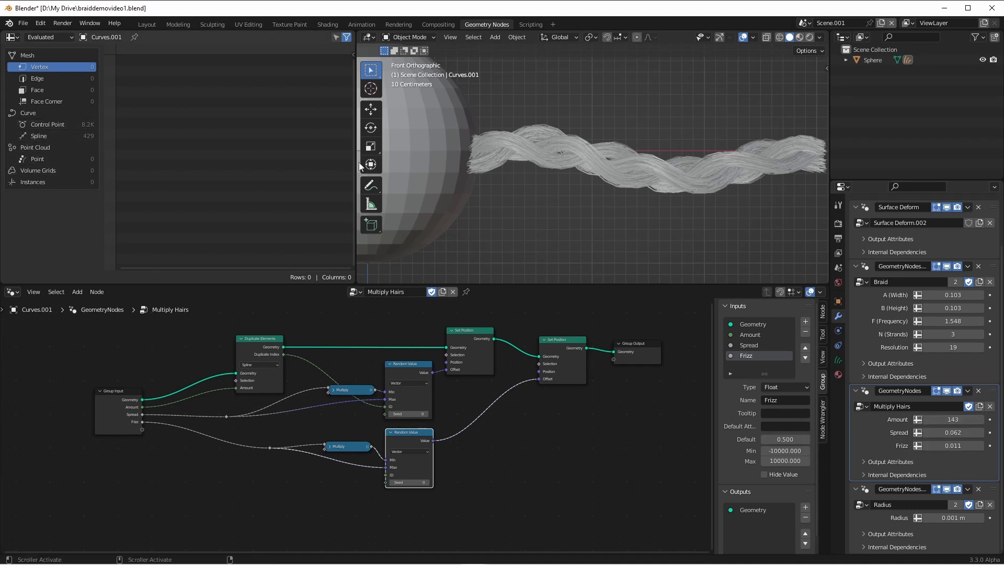
{"action": "scroll", "coordinate": [578, 204], "scroll_direction": "down", "scroll_amount": 1}
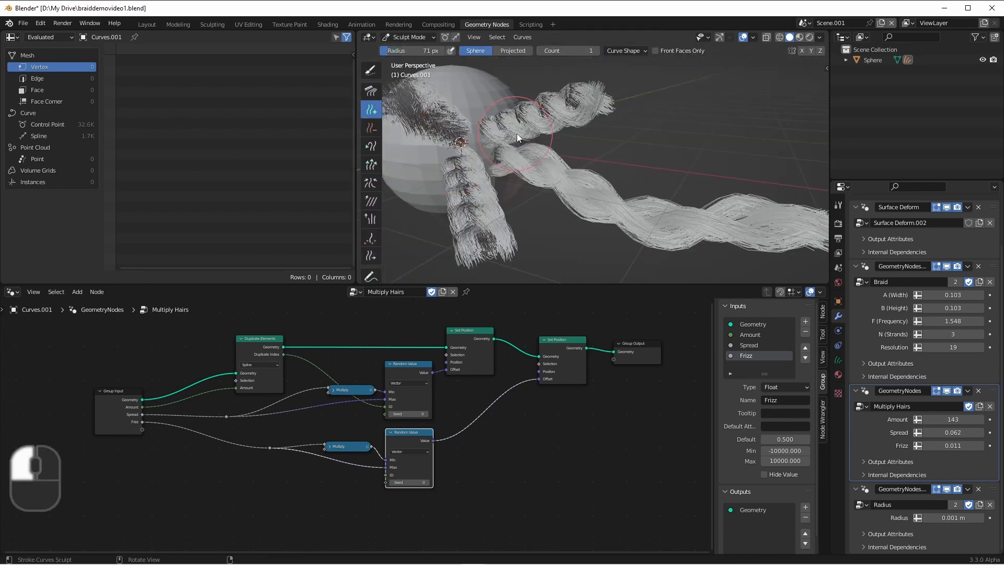
- Add more braided curves across the sphere and comb them downward in the right orthographic view
{"action": "left_click", "coordinate": [517, 137]}
{"action": "middle_click_drag", "start_coordinate": [463, 151], "coordinate": [595, 230]}
{"action": "left_click", "coordinate": [371, 92]}
{"action": "key", "text": "KP_3"}
{"action": "left_click_drag", "start_coordinate": [595, 230], "coordinate": [606, 327]}
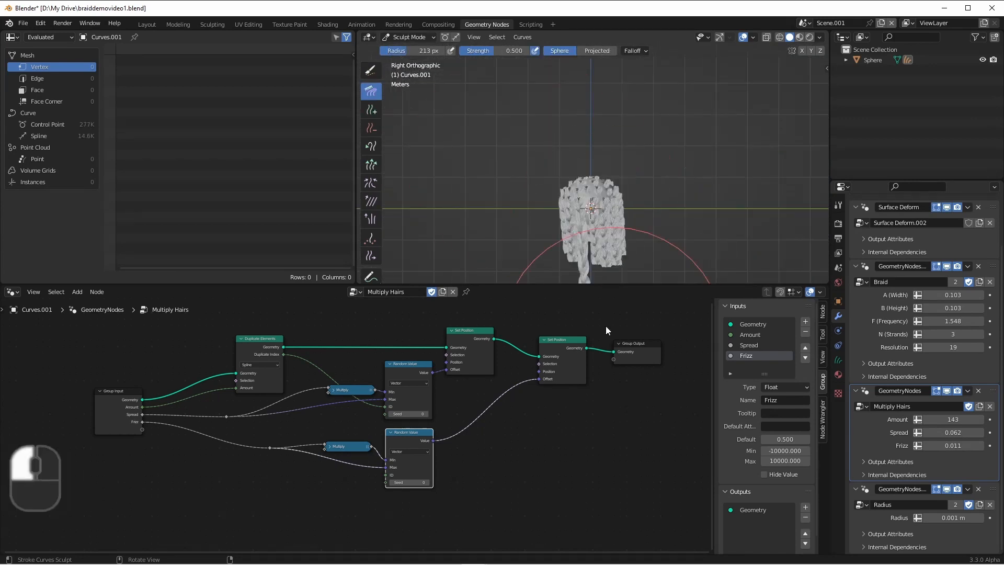
- Drape the braids over one side of the sphere with the Snake Hook and Comb brushes, setting the Comb radius to 111 px
{"action": "left_click", "coordinate": [371, 146]}
{"action": "left_click", "coordinate": [371, 92]}
{"action": "key", "text": "f"}
{"action": "mouse_move", "coordinate": [601, 143]}
{"action": "middle_mouse_down"}
{"action": "mouse_move", "coordinate": [550, 127]}
{"action": "mouse_move", "coordinate": [606, 157]}
{"action": "mouse_move", "coordinate": [554, 162]}
{"action": "middle_mouse_up"}
{"action": "scroll", "coordinate": [591, 157], "scroll_direction": "up", "scroll_amount": 2}
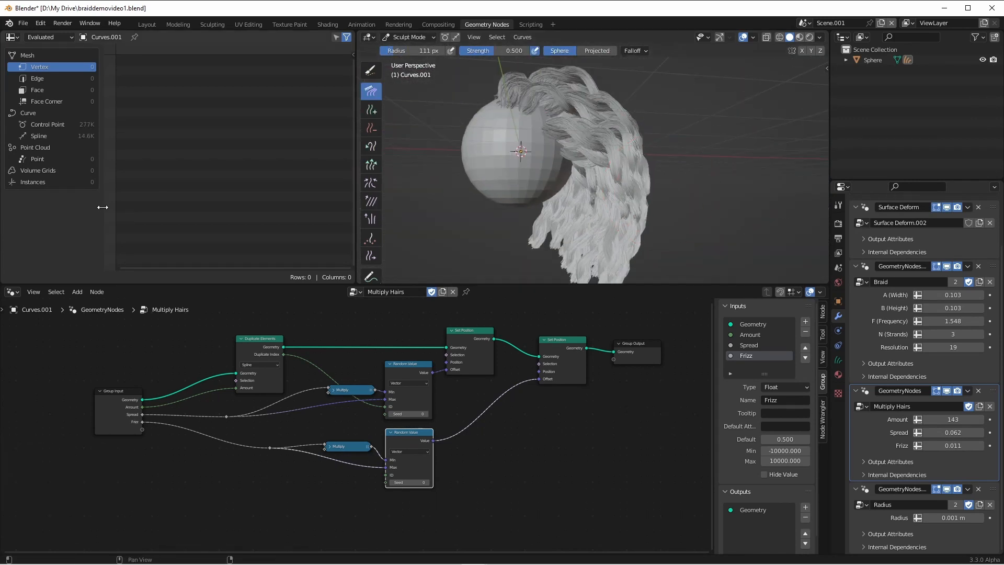